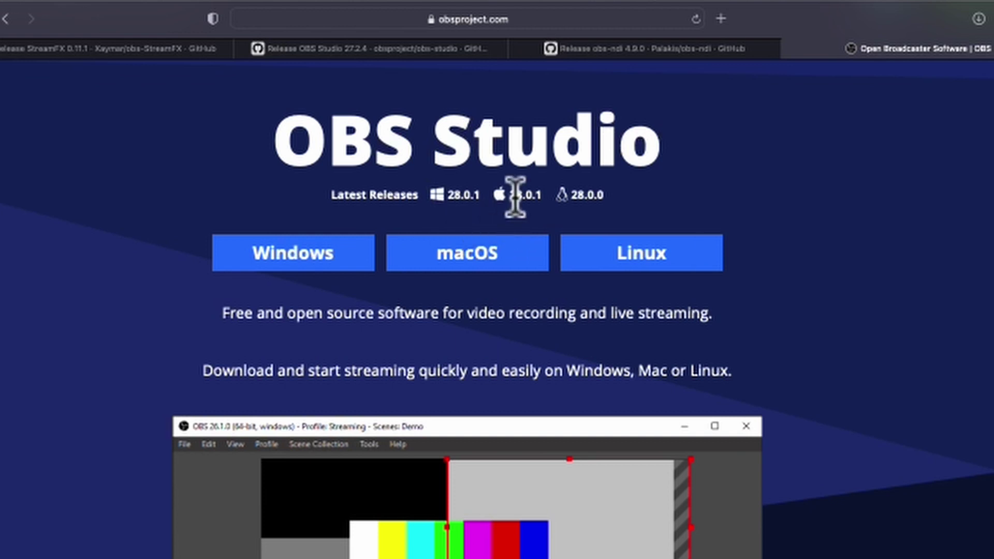
- Download OBS Studio 28.0.1 for macOS (Apple Silicon) and allow downloads from obsproject.com
left_click(520, 259)
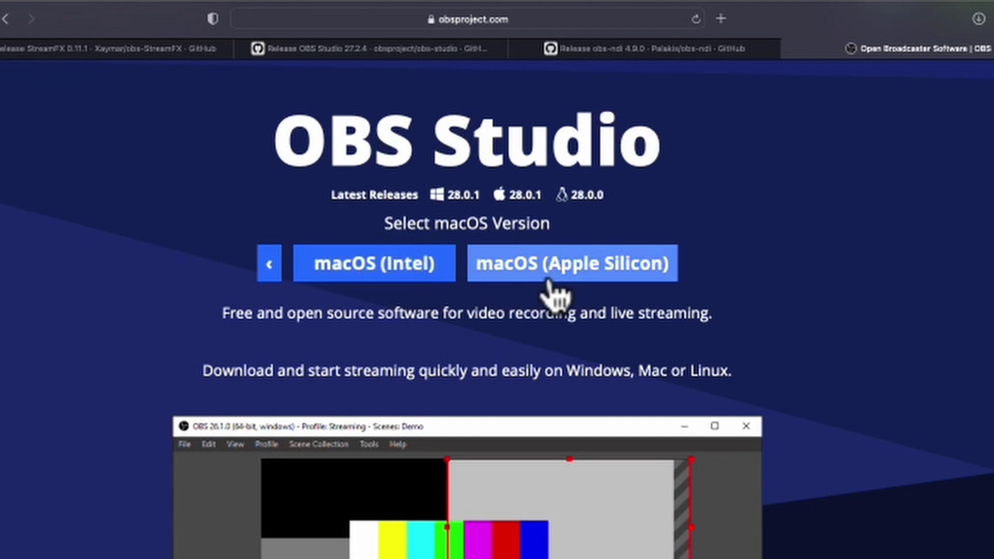
left_click(609, 279)
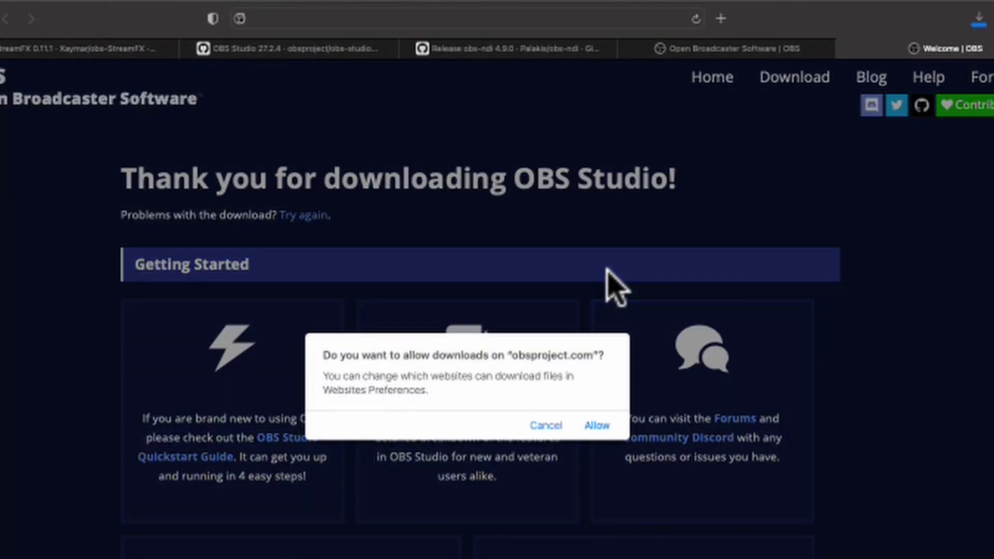
left_click(596, 425)
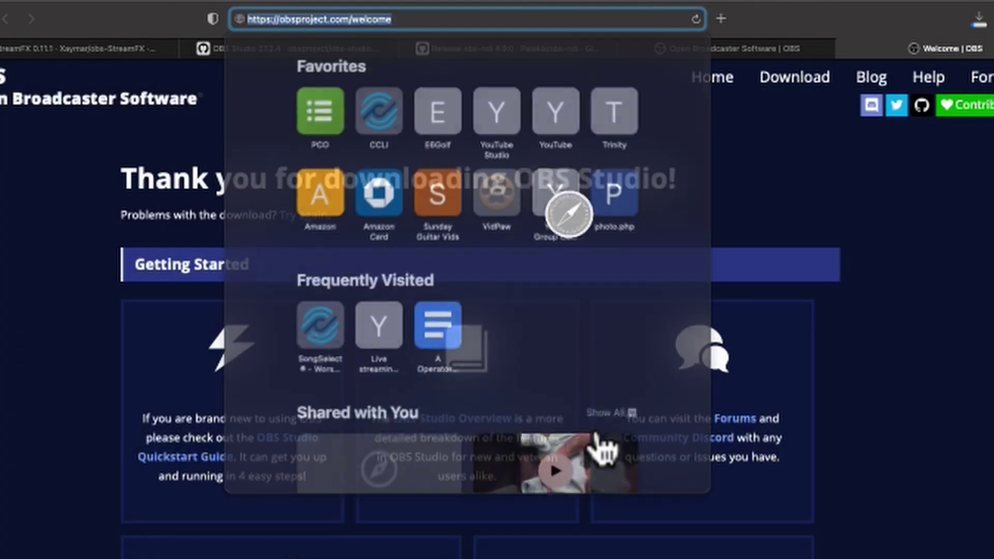
left_click(776, 220)
- Open the OBS Plugin Compatibility page from the OBS Studio 28 update notes and review plugin support for each platform
scroll(676, 337, "down", 3)
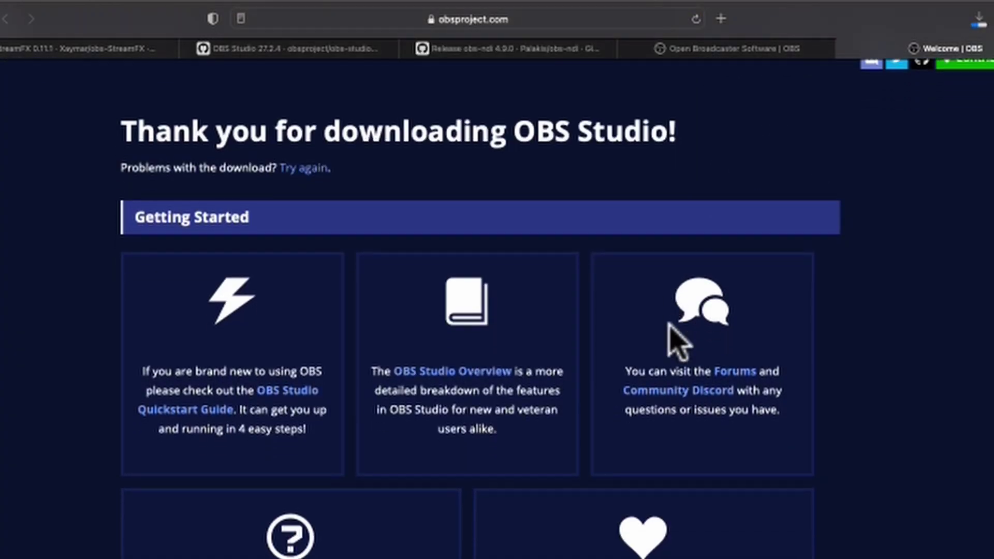
scroll(676, 337, "down", 10)
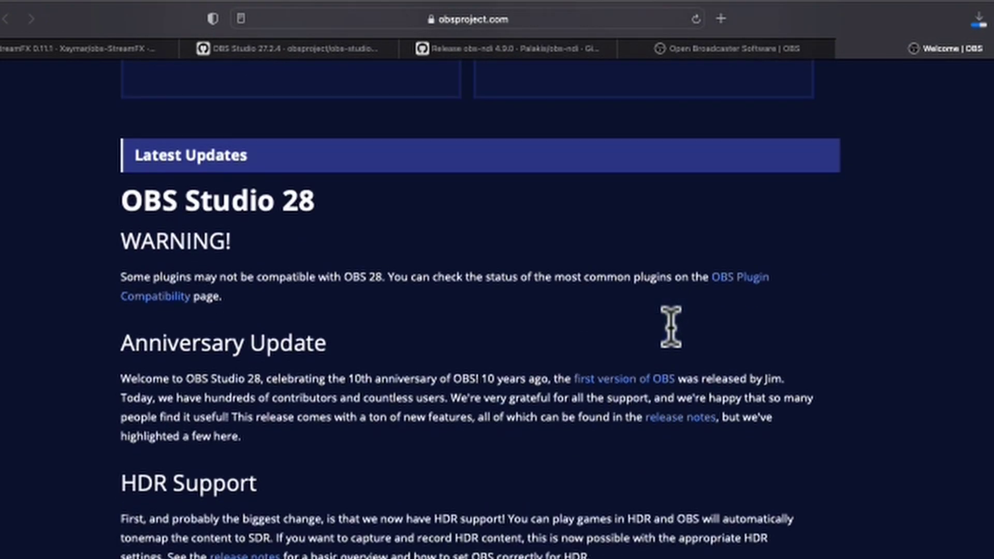
scroll(672, 327, "down", 2)
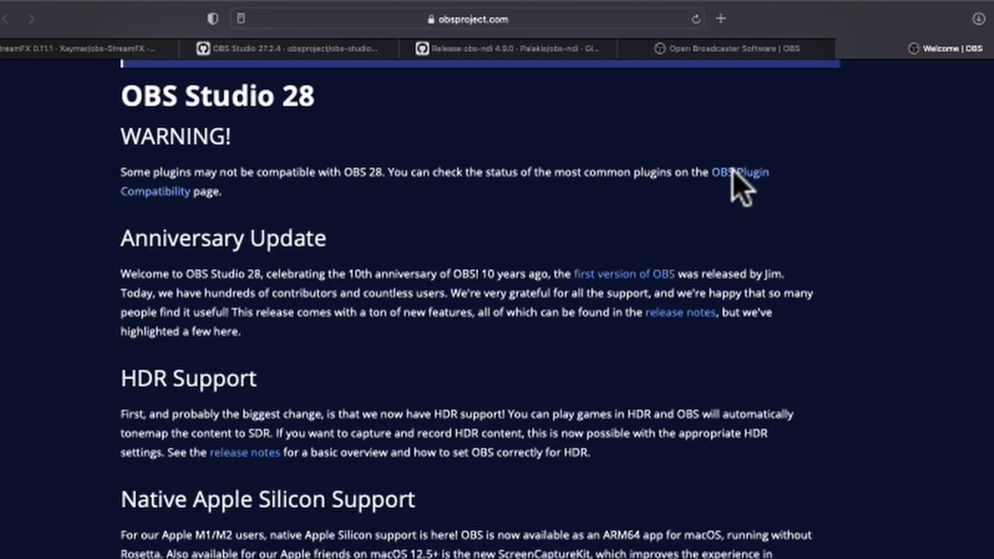
scroll(732, 177, "up", 1)
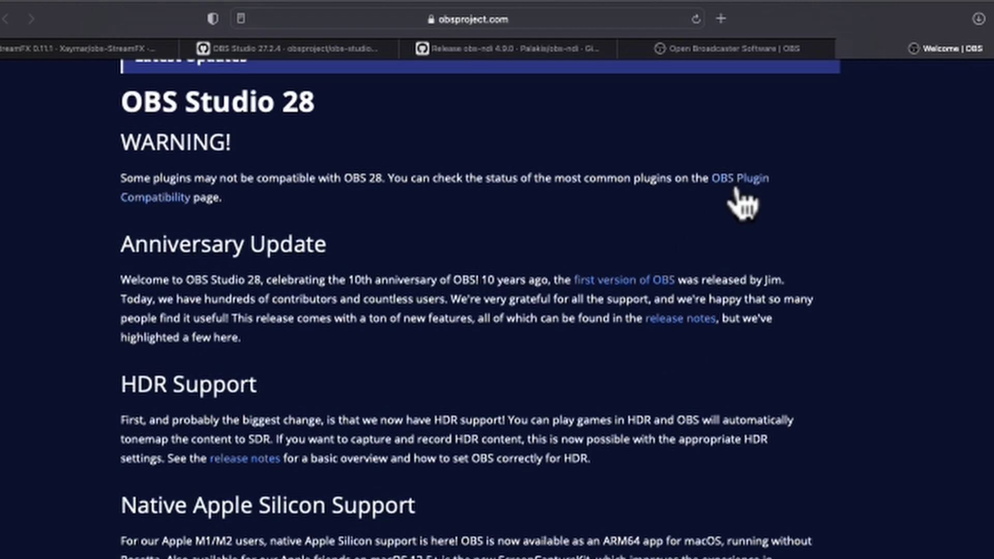
scroll(742, 200, "up", 10)
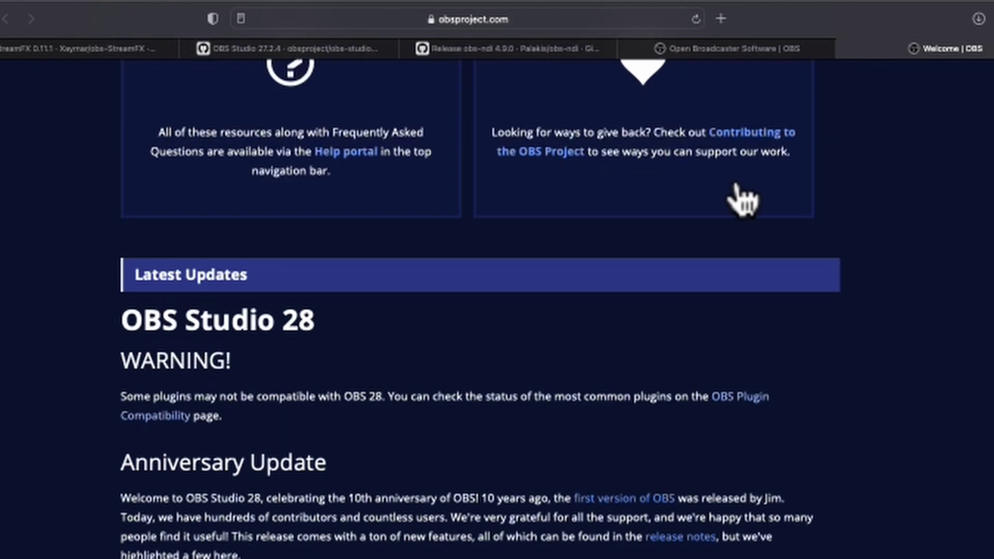
scroll(742, 200, "down", 6)
left_click(763, 365)
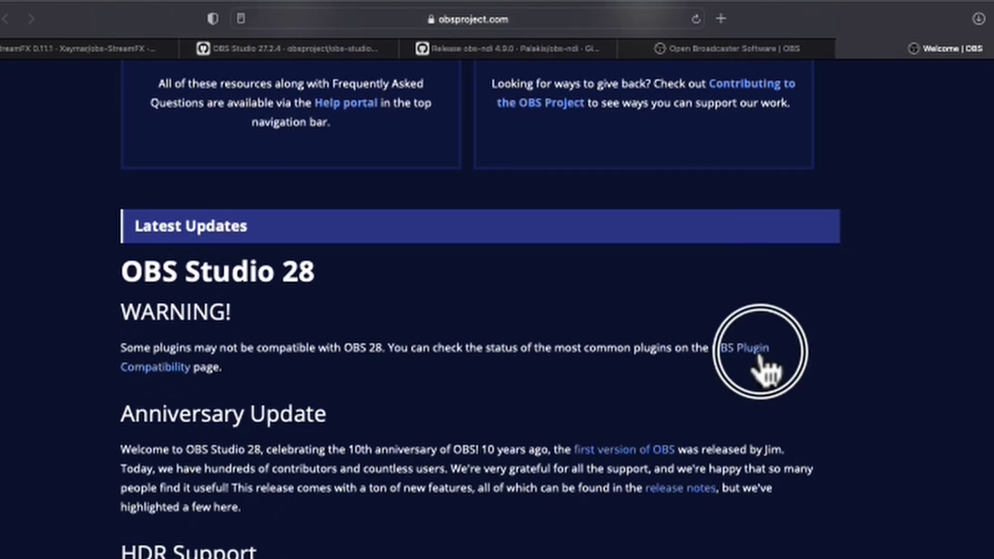
scroll(498, 442, "down", 1)
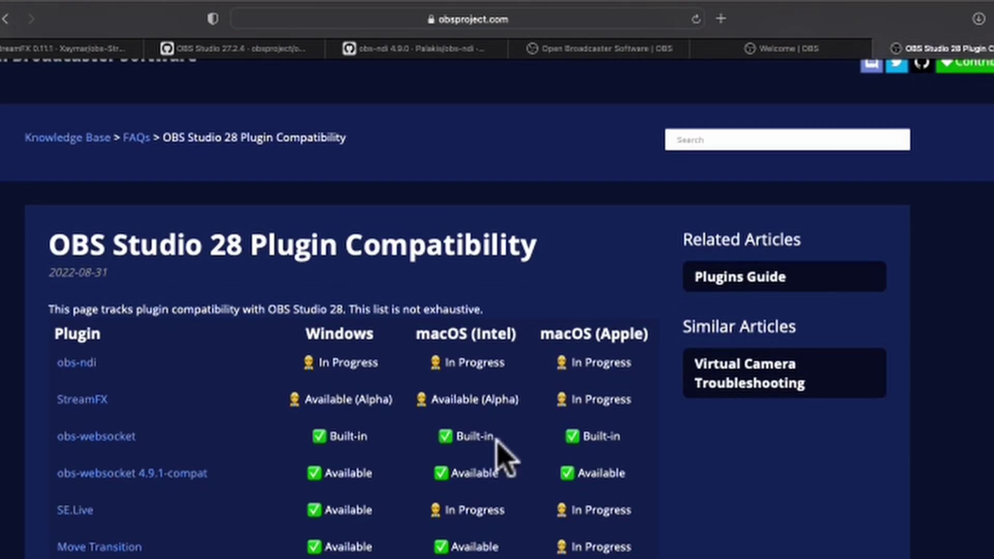
scroll(505, 458, "down", 1)
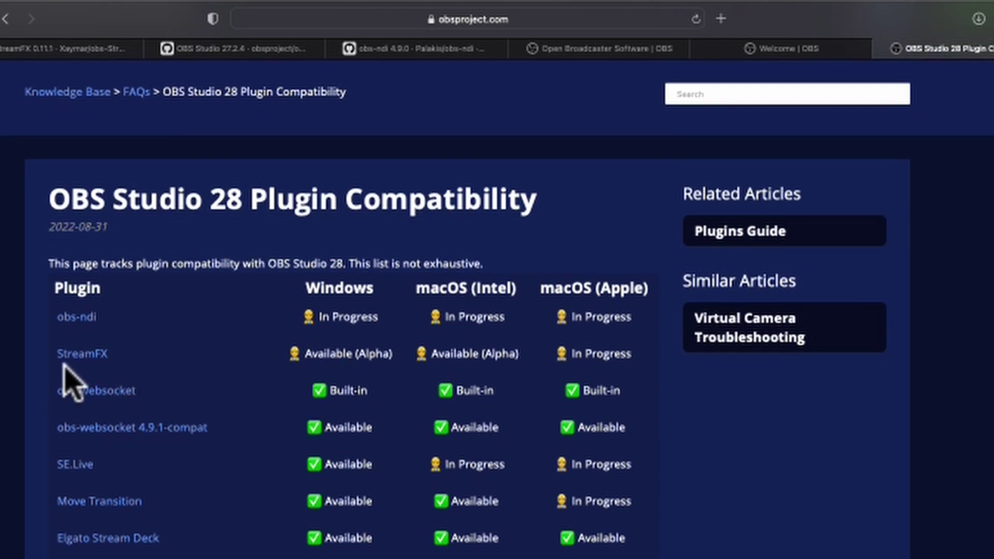
scroll(143, 373, "down", 1)
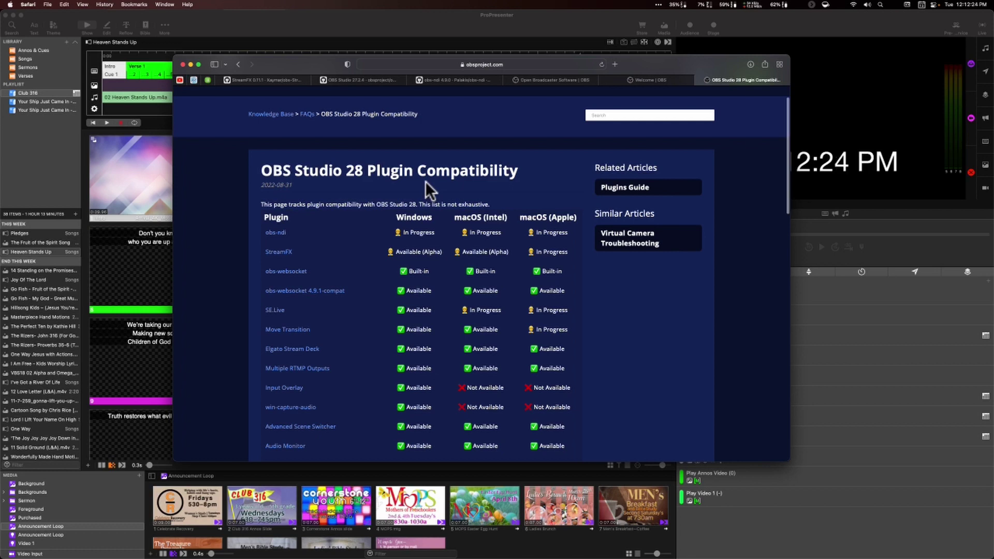
scroll(426, 181, "up", 2)
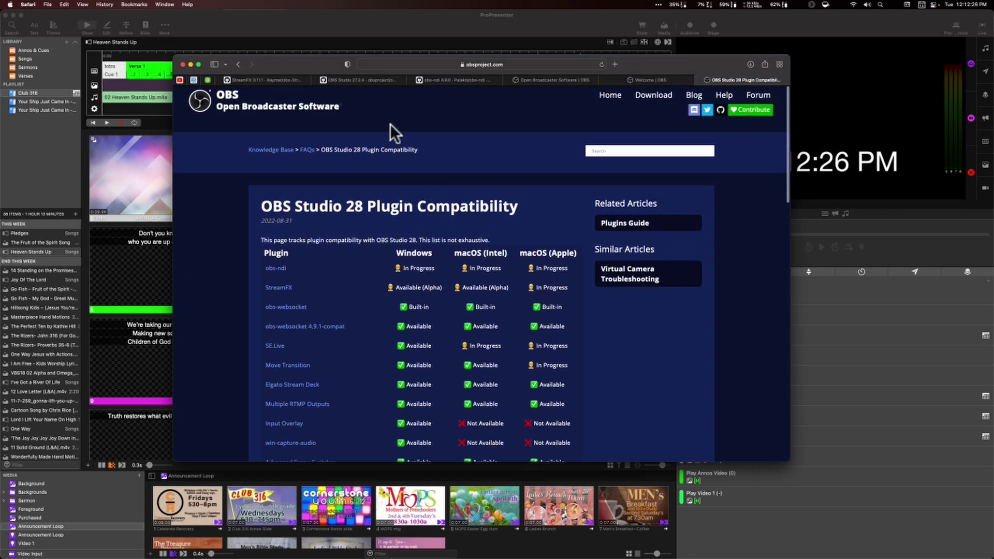
- Download streamfx-macos-10.15-0.11.1.0-g81a96998.pkg from the StreamFX 0.11.1 release assets on GitHub
left_click(277, 81)
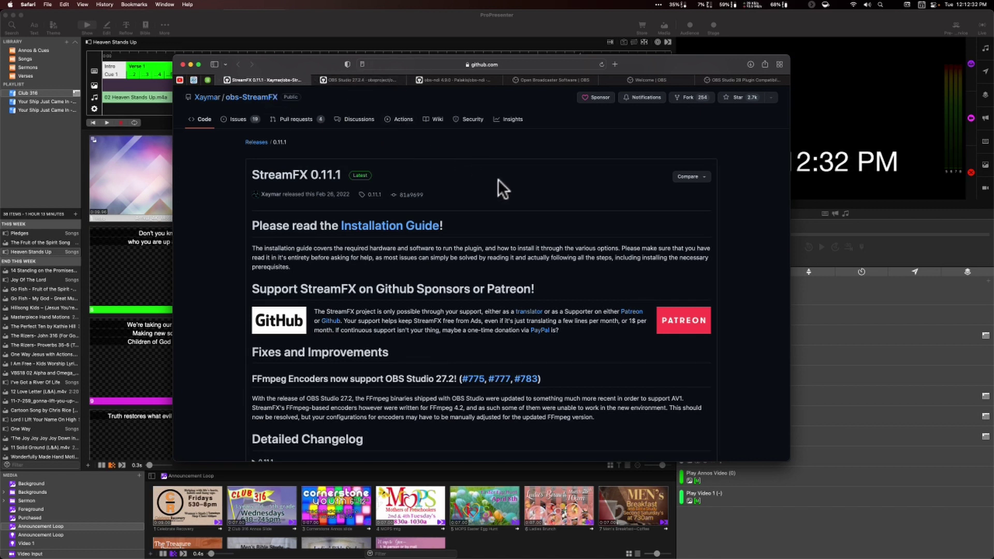
scroll(498, 179, "down", 1)
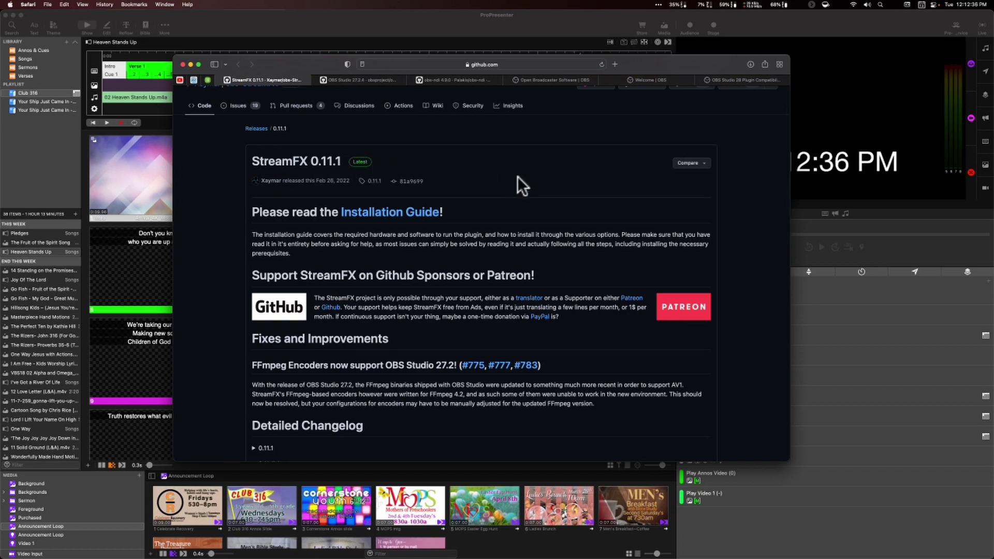
scroll(517, 176, "down", 1)
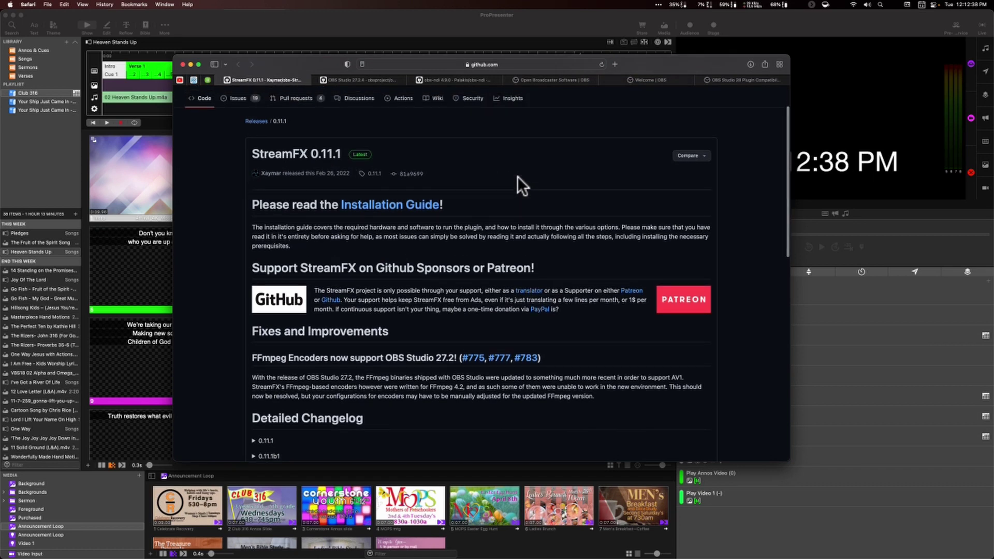
scroll(518, 176, "down", 10)
scroll(517, 176, "down", 8)
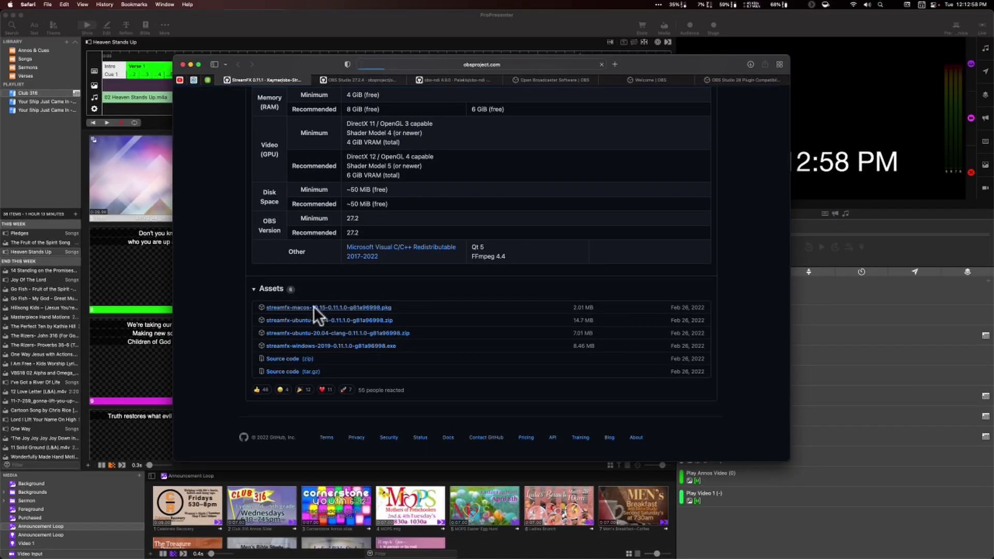
left_click(313, 308)
left_click(549, 279)
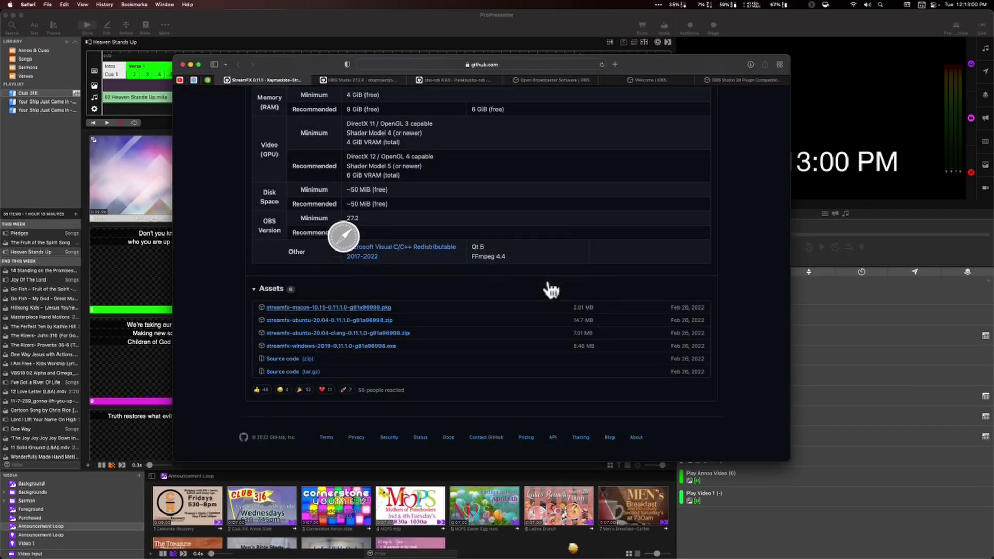
- Download obs-mac-27.2.4.dmg from the OBS Studio 27.2.4 release assets on GitHub
left_click(356, 81)
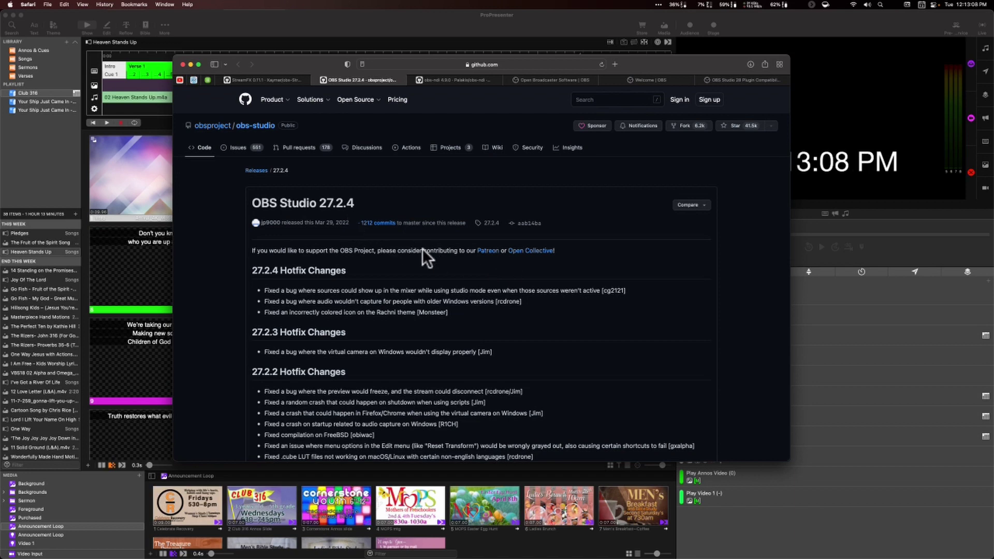
scroll(520, 260, "down", 1)
scroll(520, 259, "down", 5)
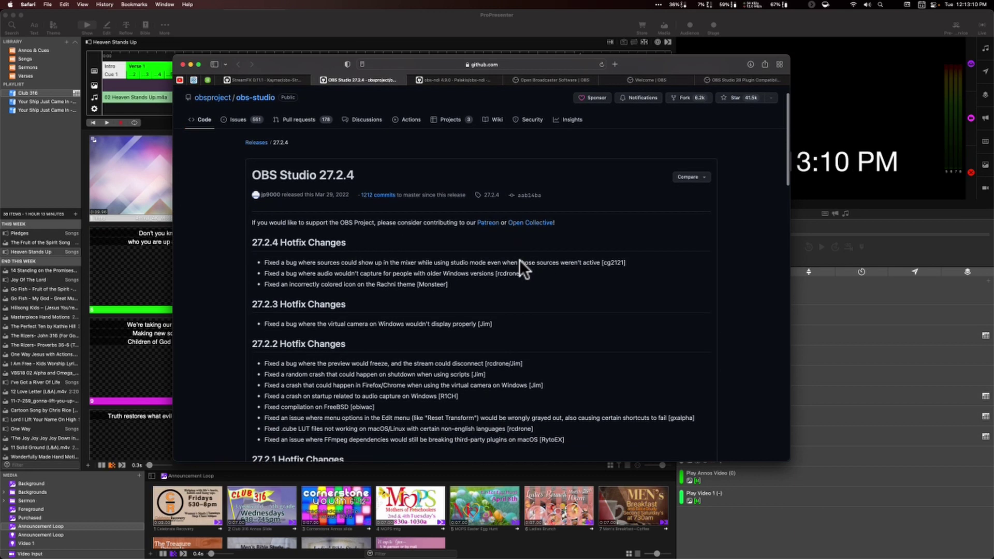
scroll(520, 259, "down", 15)
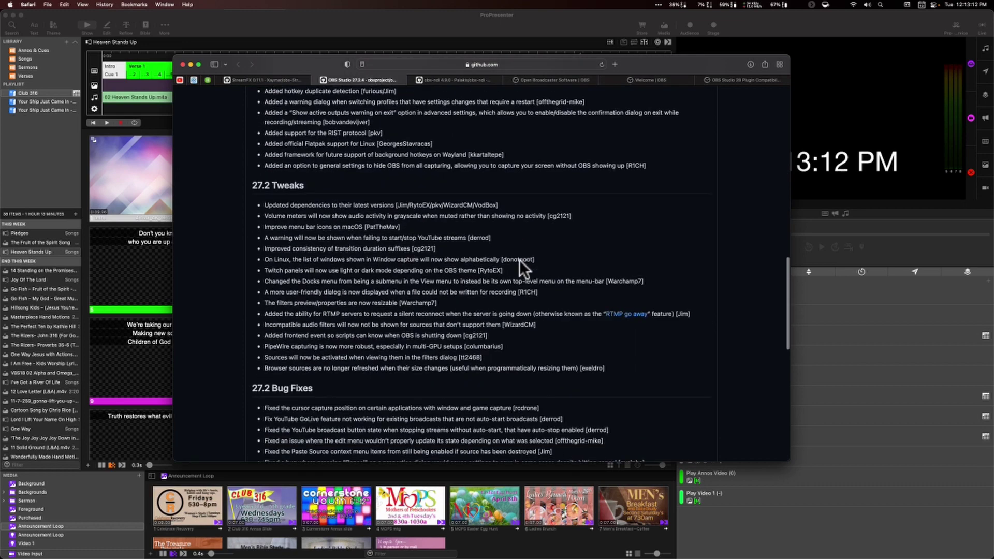
scroll(520, 259, "down", 10)
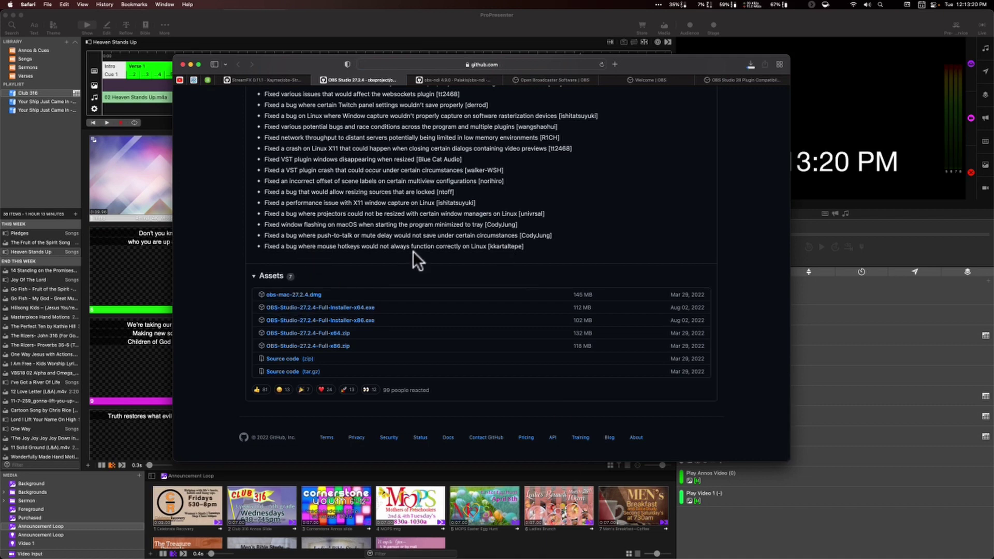
- Download obs-ndi-4.9.0-macOS.pkg from the obs-ndi 4.9.0 release assets on GitHub
left_click(468, 77)
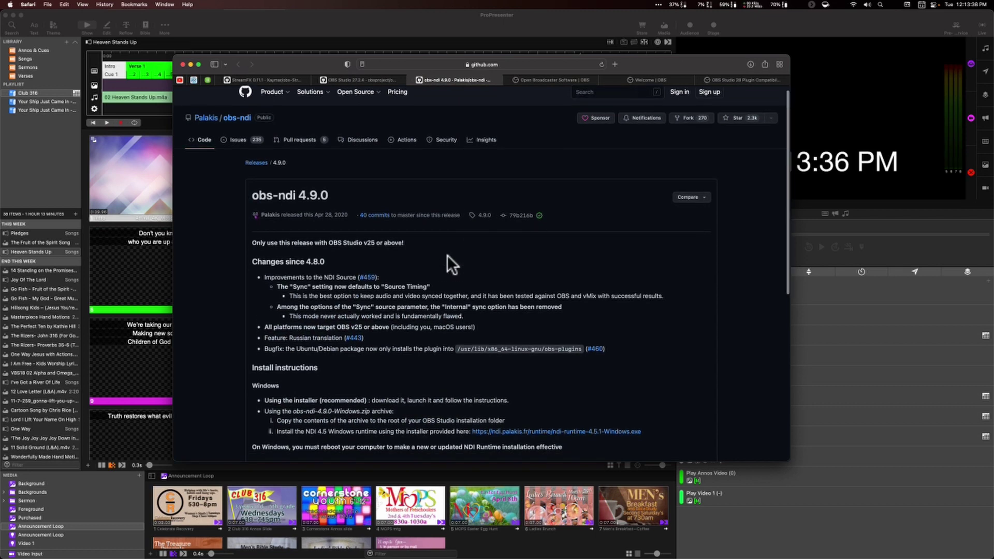
scroll(446, 255, "down", 1)
scroll(446, 255, "down", 5)
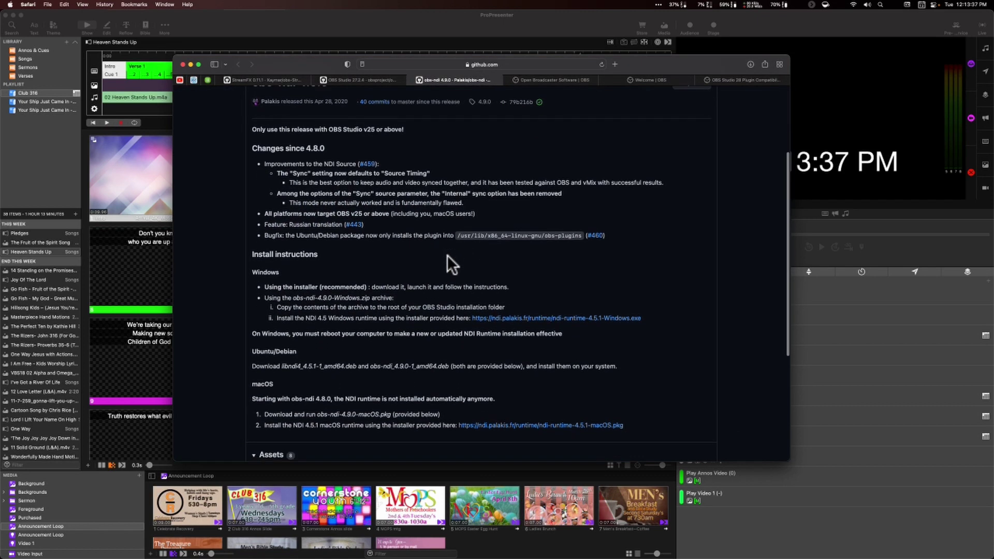
scroll(447, 255, "down", 2)
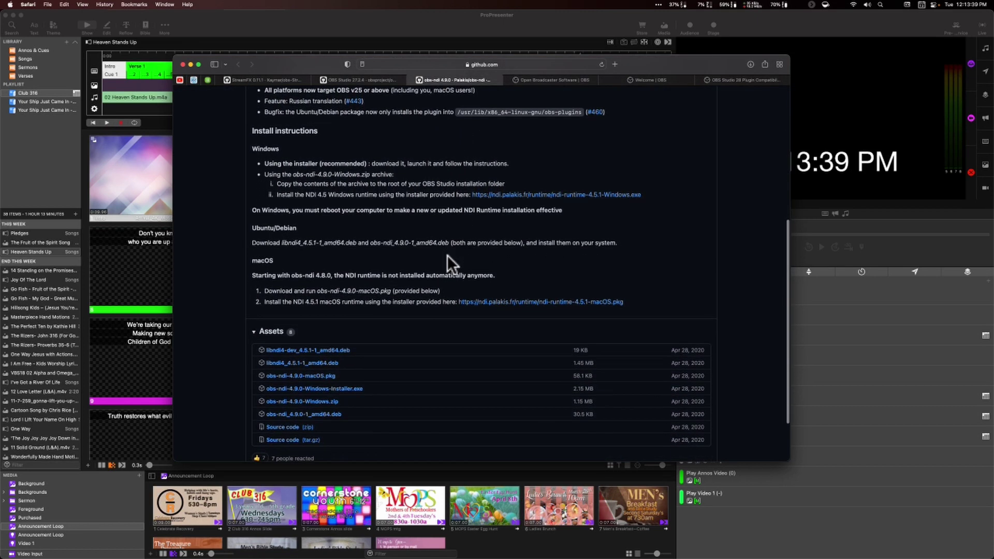
scroll(446, 255, "up", 2)
scroll(446, 254, "down", 2)
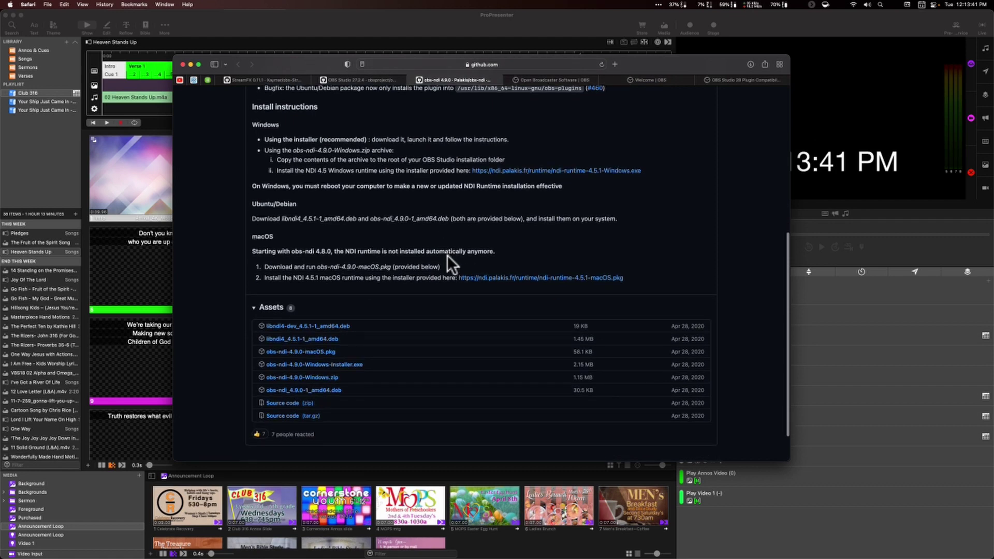
scroll(371, 340, "down", 1)
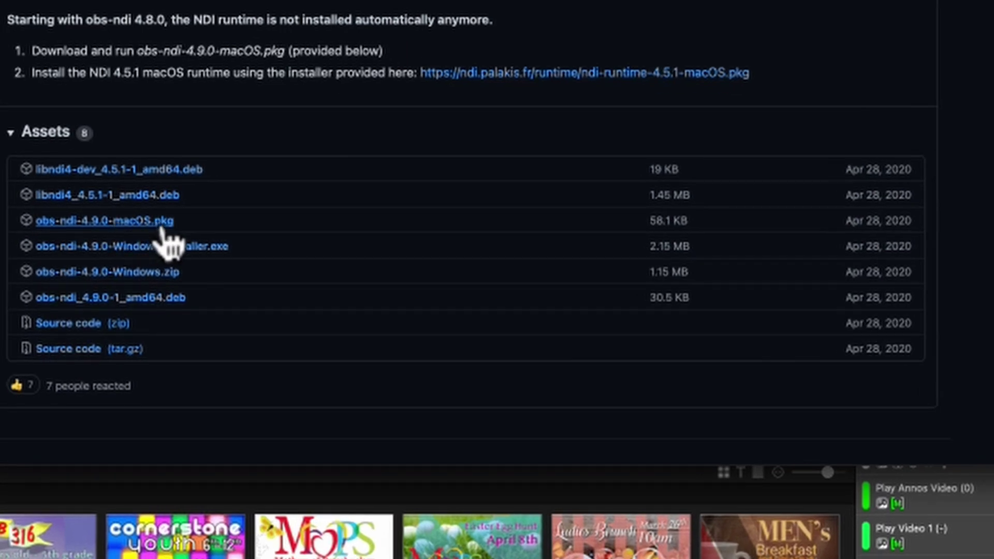
left_click(103, 227)
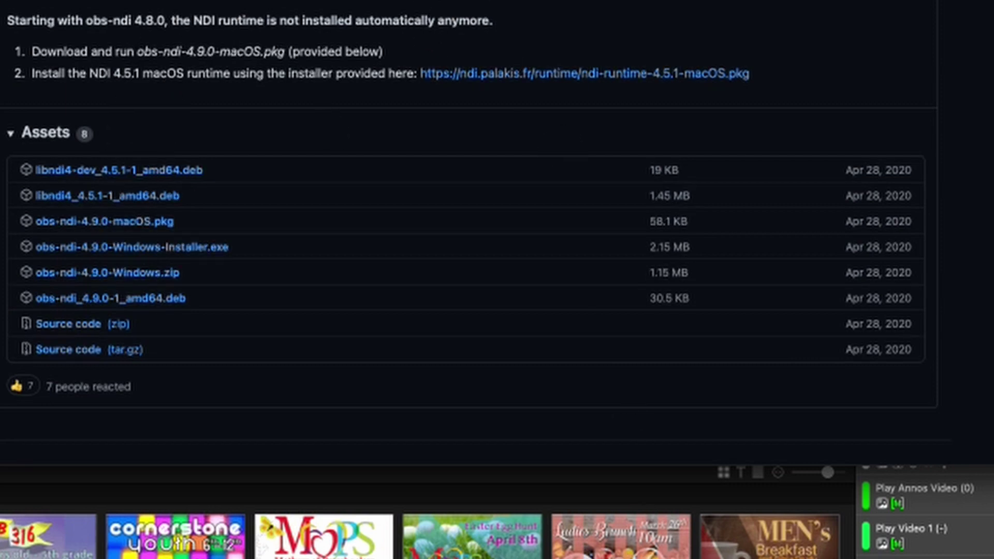
- Download ndi-runtime-4.5.1-macOS.pkg from the obs-ndi macOS install instructions, then close the blank tab and return to the OBS Studio download page
scroll(426, 23, "up", 4)
scroll(468, 233, "up", 2)
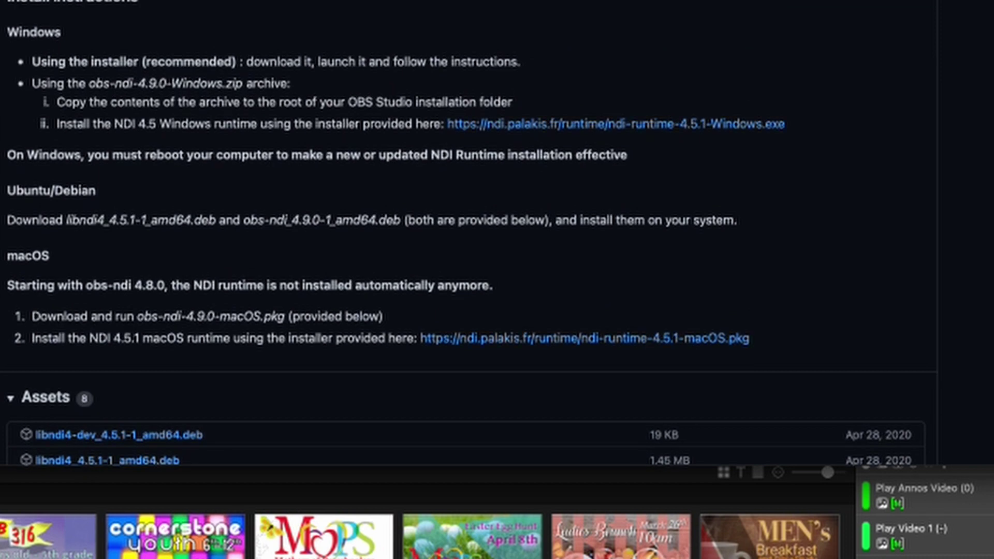
scroll(668, 13, "down", 1)
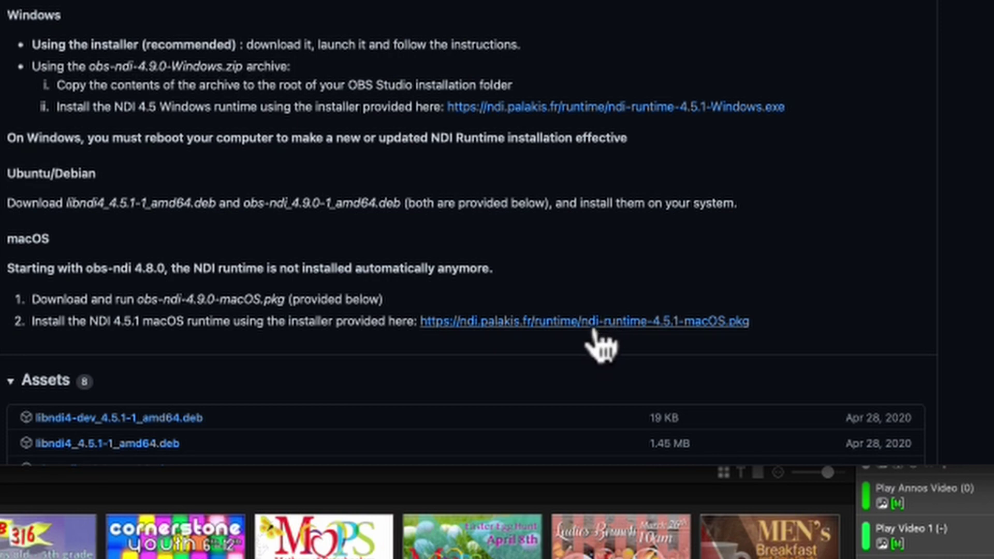
left_click(558, 326)
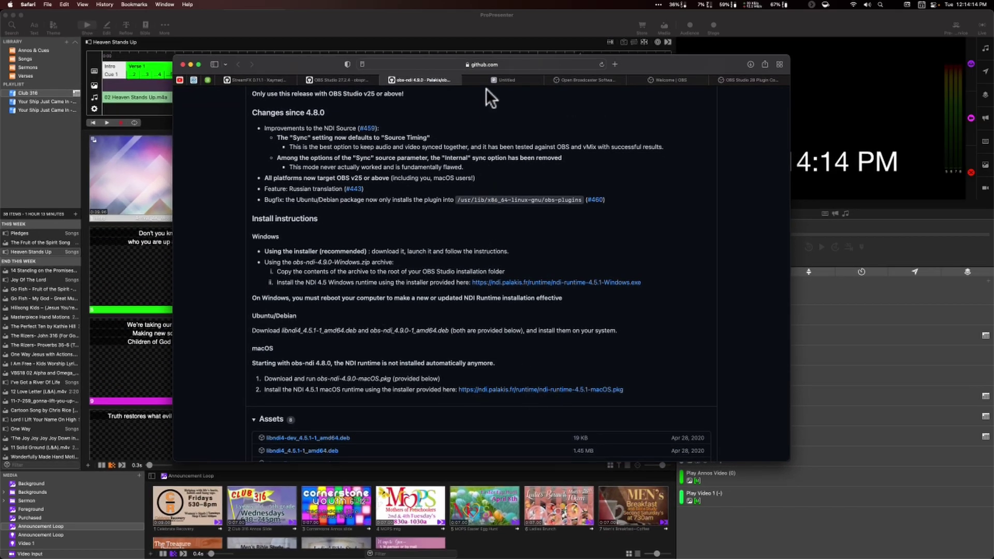
left_click(495, 81)
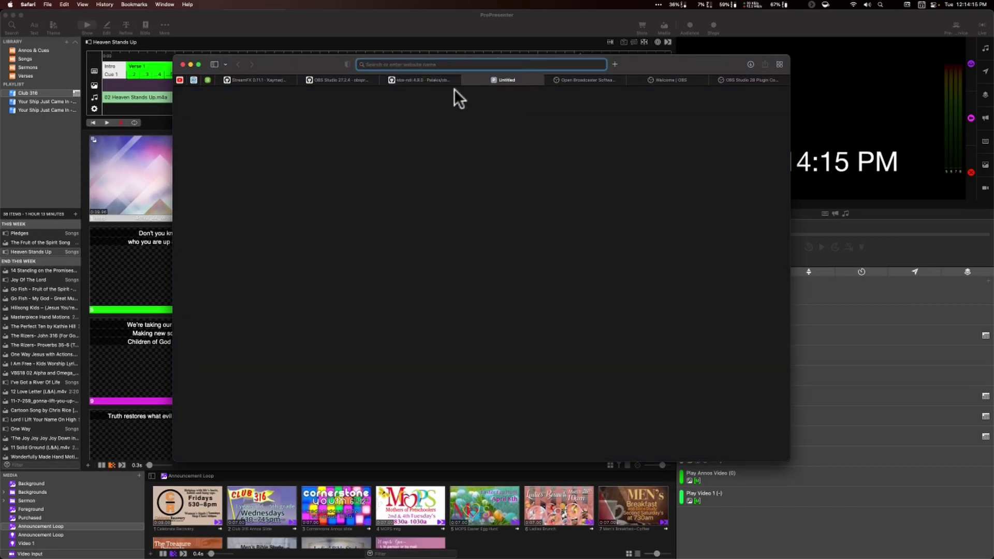
left_click(467, 80)
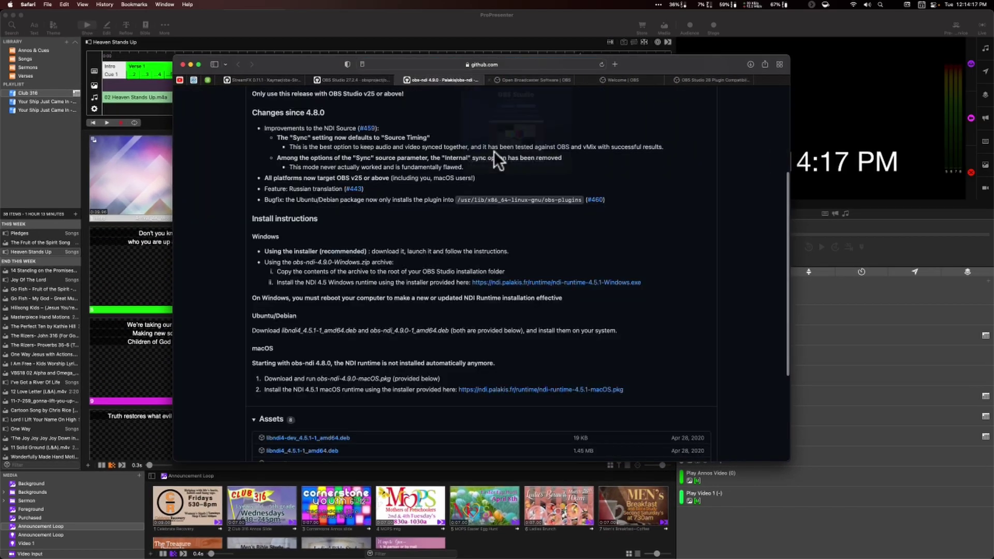
left_click(558, 79)
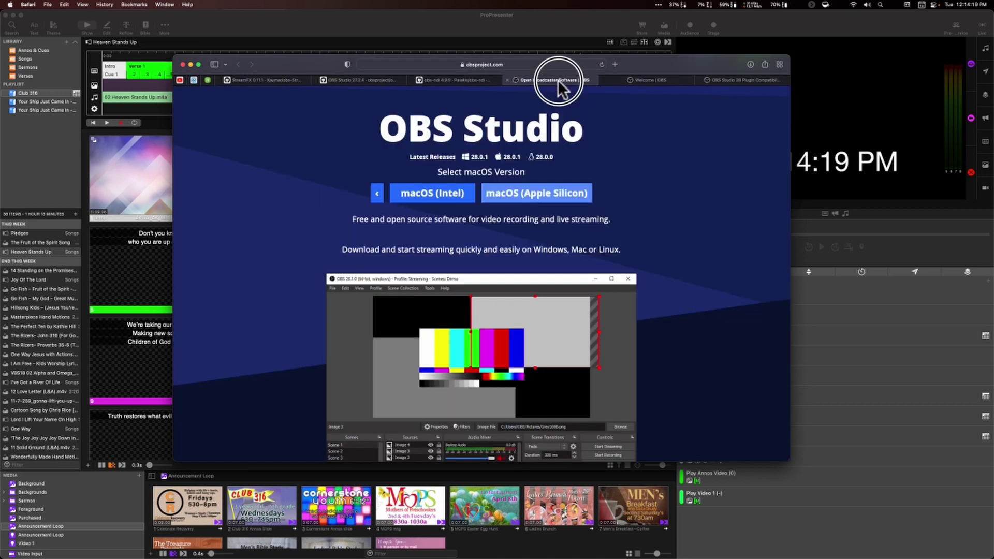
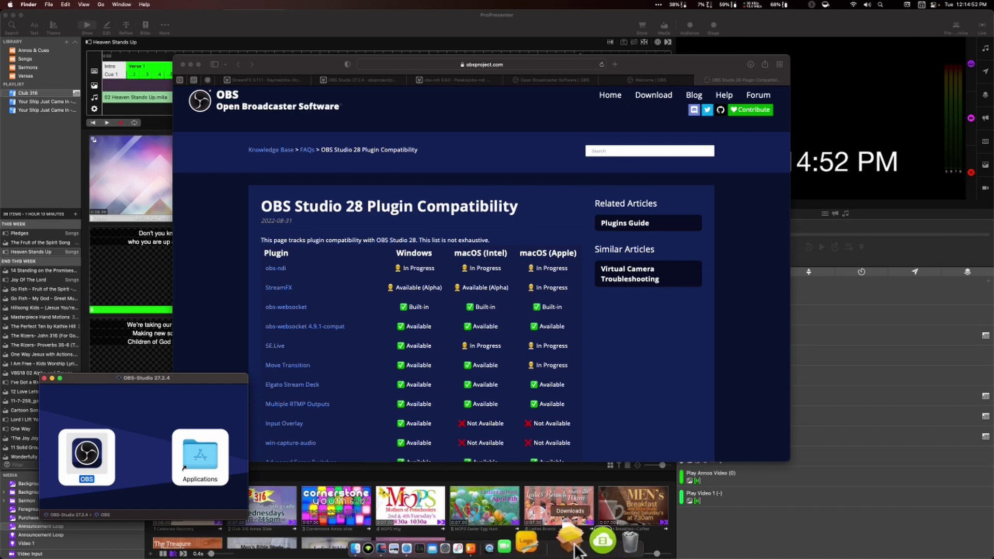
- Install the downloaded obs-ndi package, authorizing it with the account password, and move its installer to the Trash
left_click(570, 539)
left_click(512, 331)
left_click(594, 317)
left_click(595, 317)
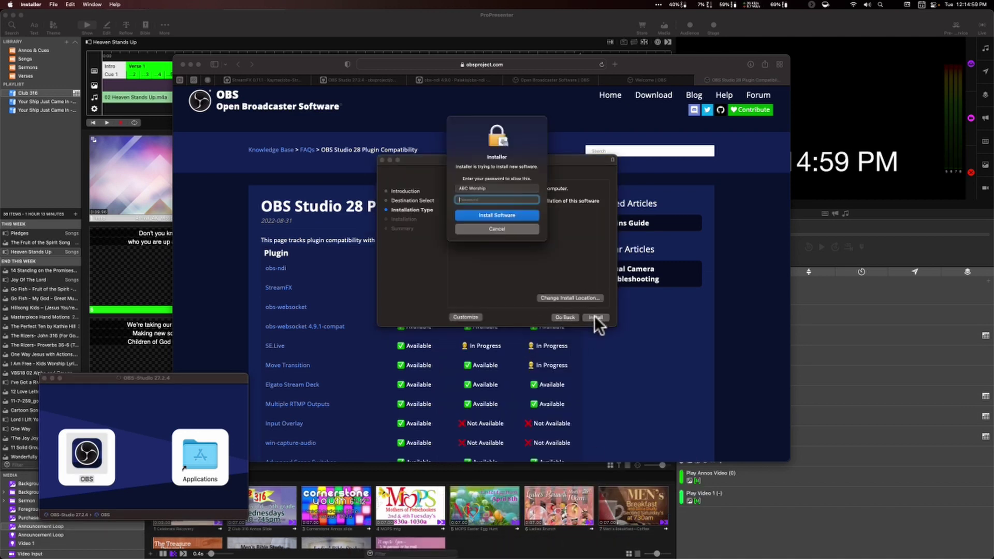
left_click(497, 203)
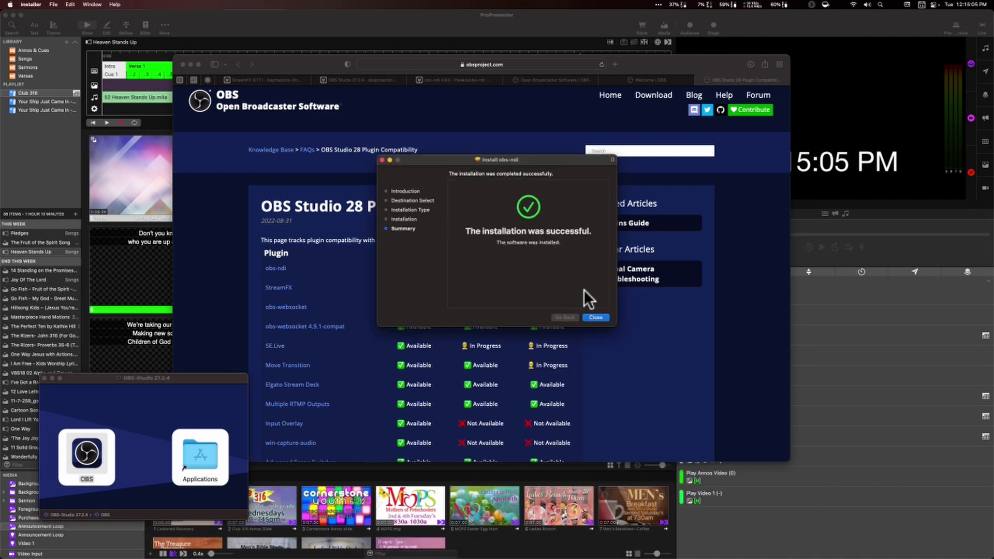
left_click(594, 316)
left_click(519, 276)
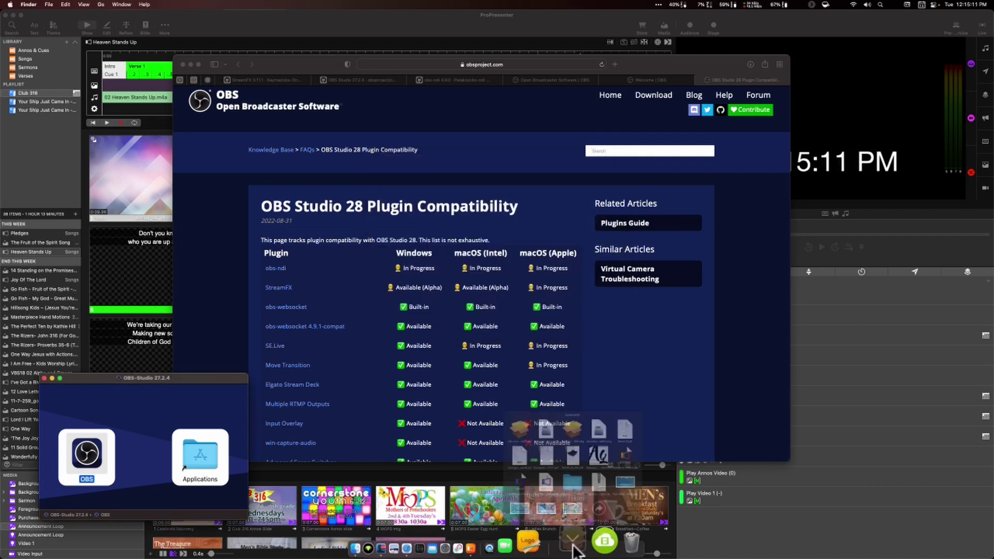
- Install the NewTek NDI redistributable package, authorizing it with the account password, and move its installer to the Trash
left_click(570, 539)
left_click(471, 331)
left_click(603, 318)
left_click(604, 319)
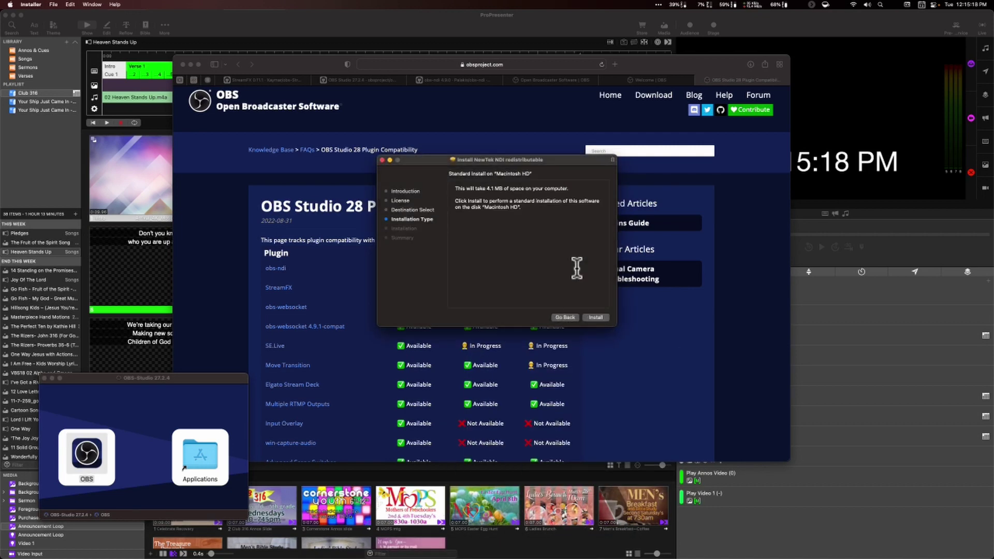
left_click(595, 315)
left_click(596, 316)
type("•••")
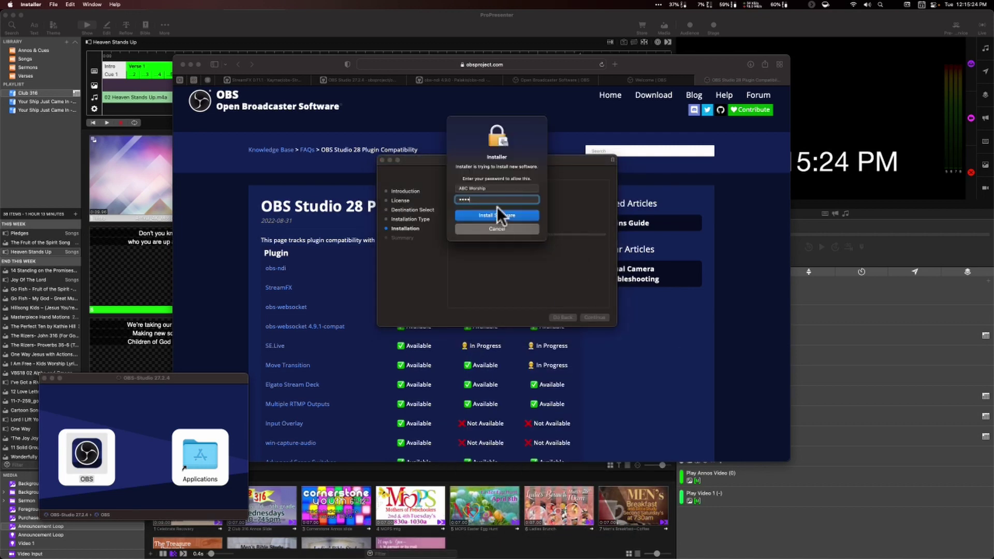
left_click(498, 213)
left_click(595, 317)
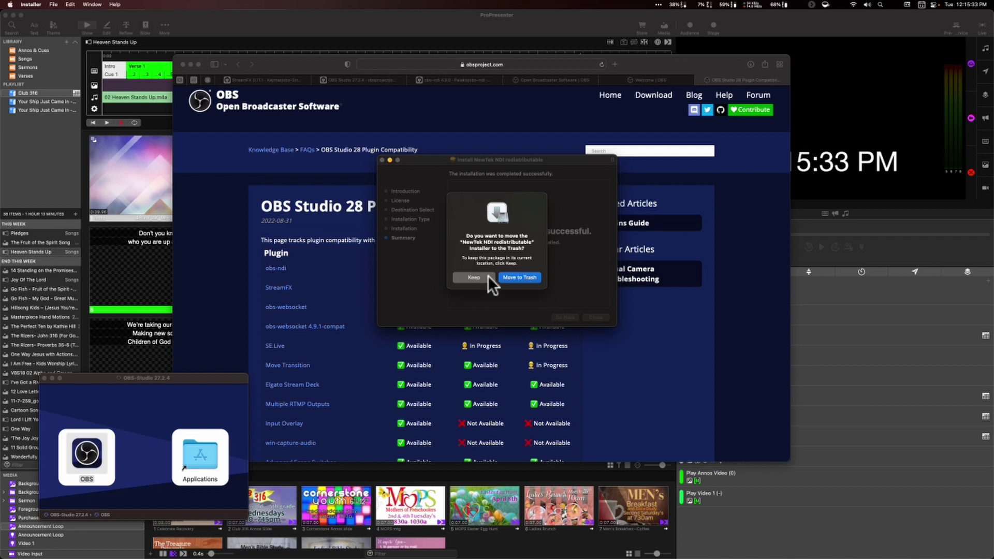
left_click(514, 277)
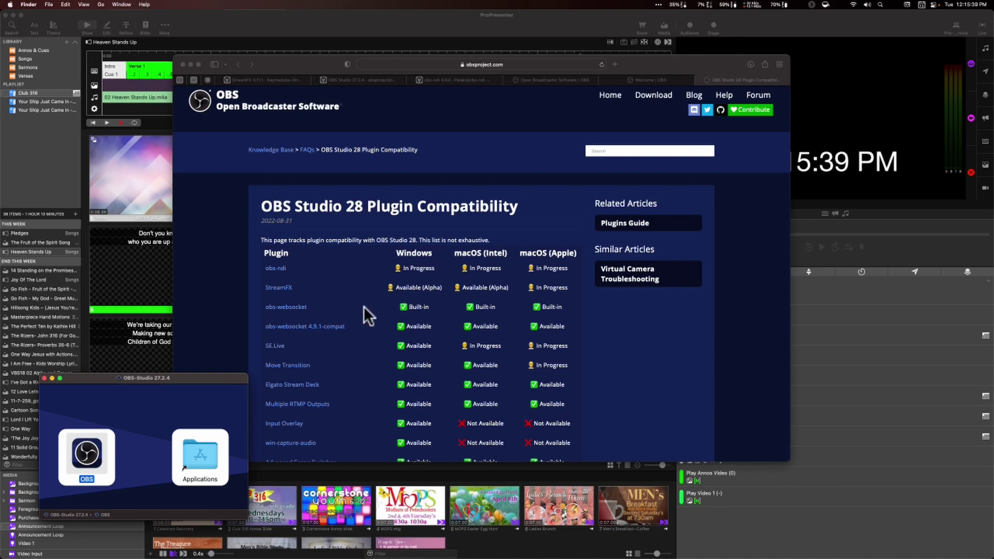
left_click(641, 80)
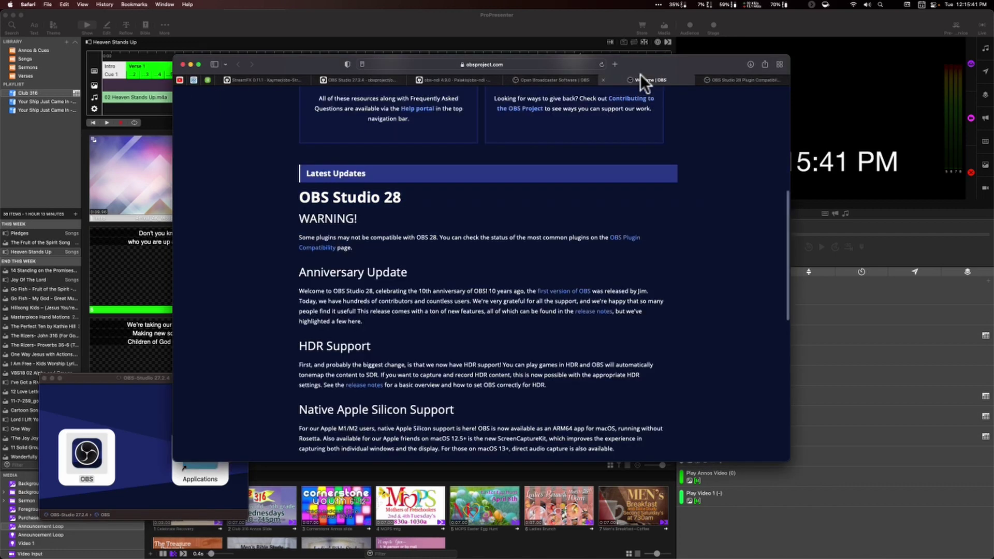
key("super+Tab")
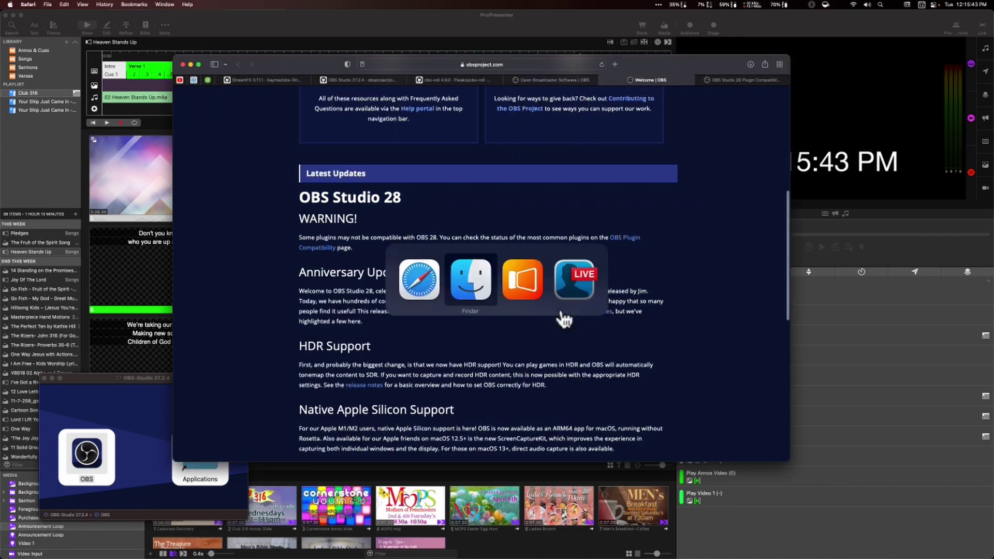
key("super+shift+Tab")
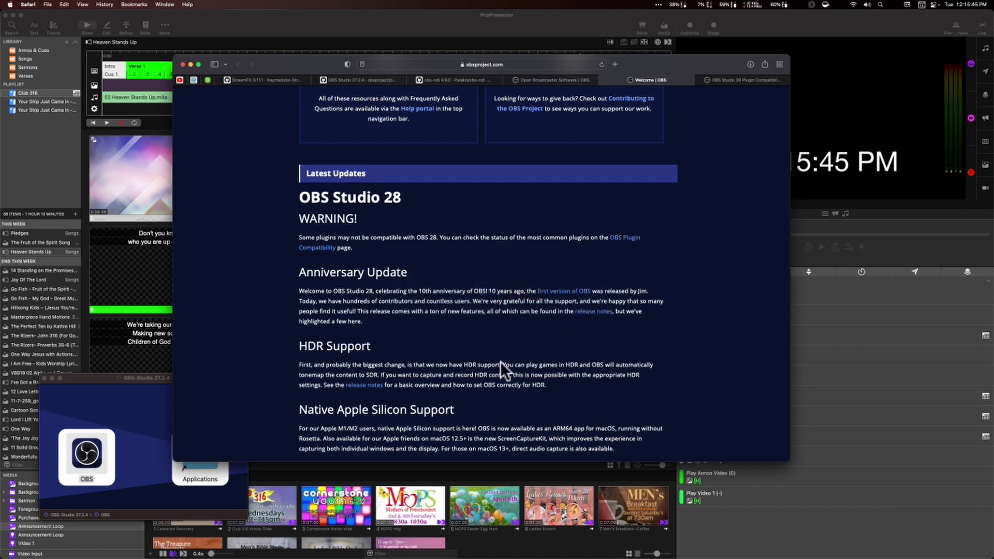
- Launch OBS from the Applications folder and allow the app downloaded from the internet to open
left_click(586, 547)
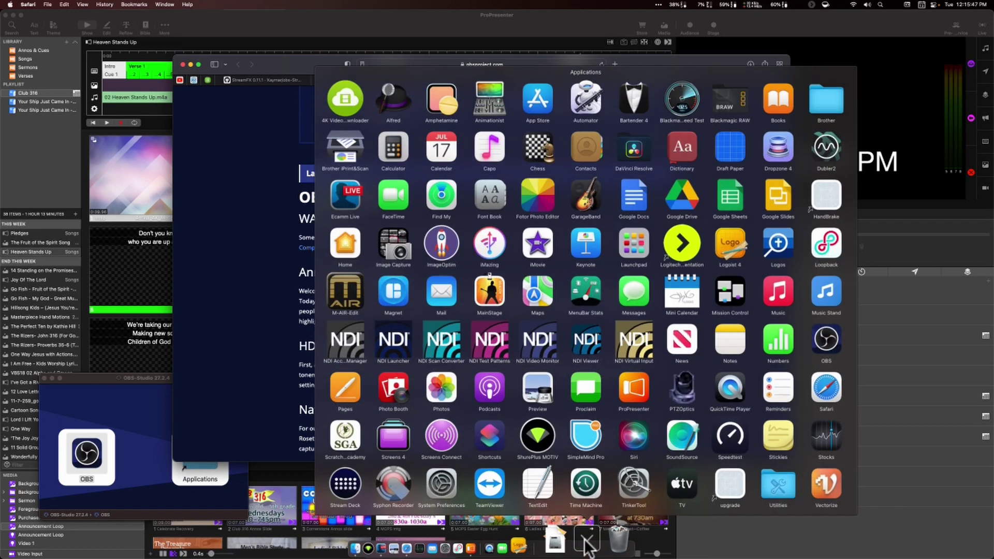
scroll(829, 332, "down", 1)
left_click(834, 318)
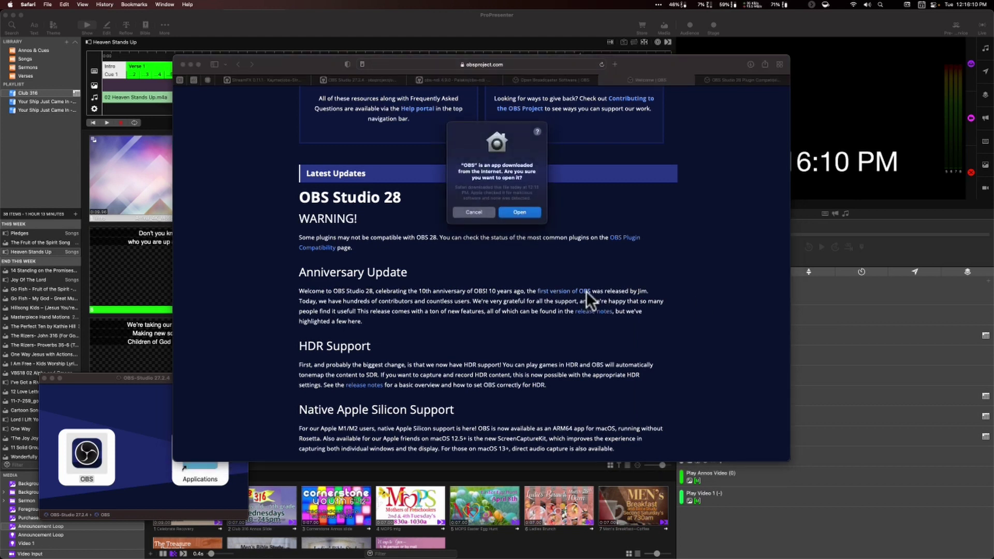
left_click(515, 212)
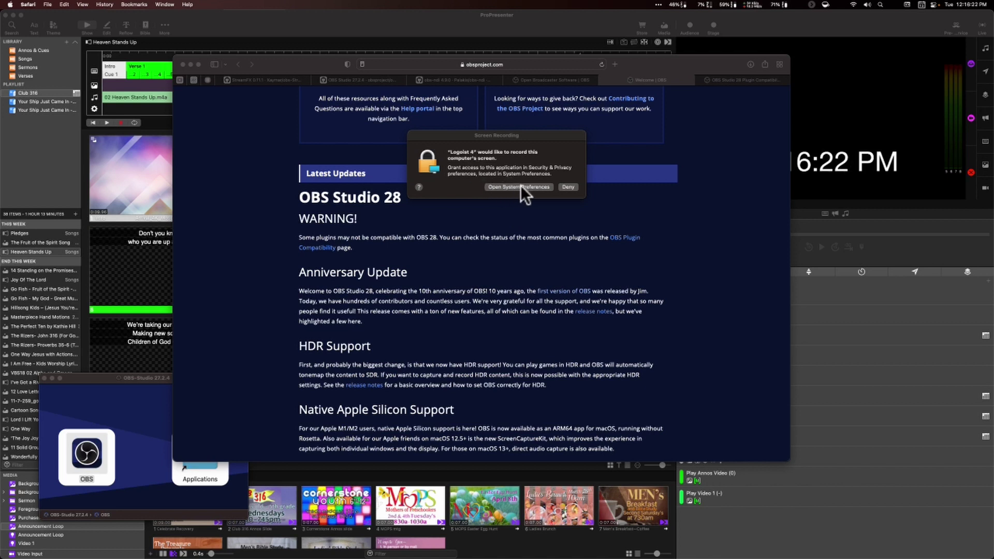
- Unlock the Screen Recording privacy settings in System Preferences and add OBS to the allowed apps
left_click(520, 186)
left_click(533, 198)
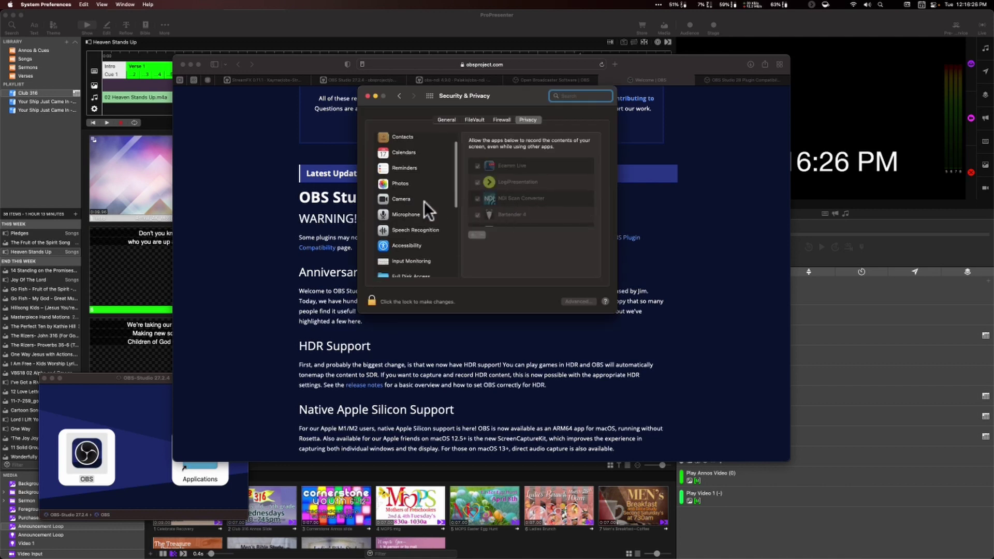
left_click(372, 301)
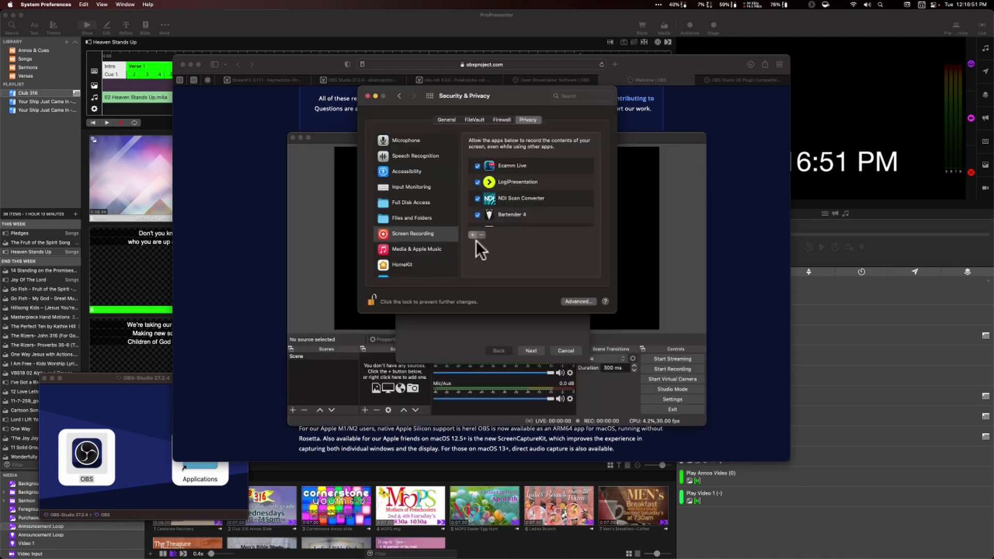
left_click(475, 235)
left_click(423, 161)
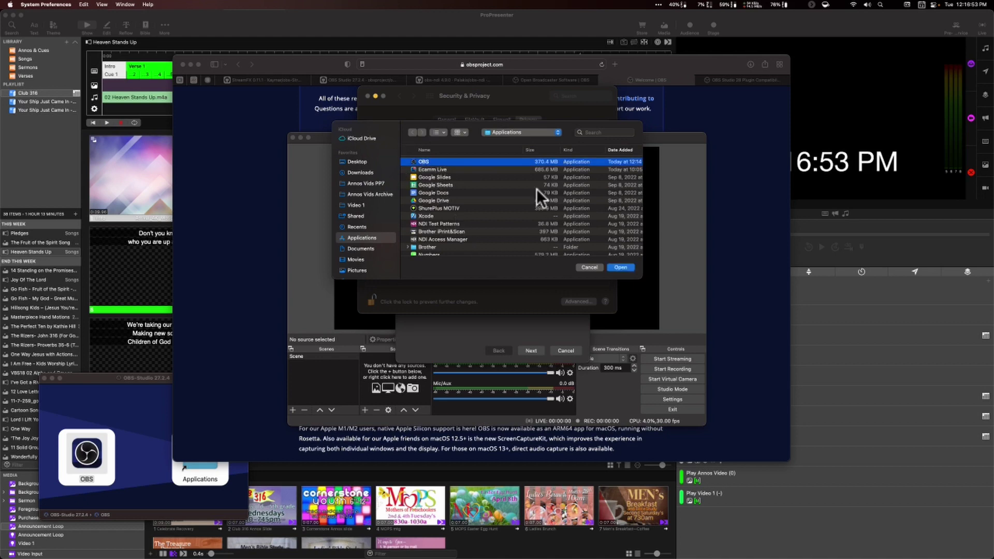
left_click(620, 267)
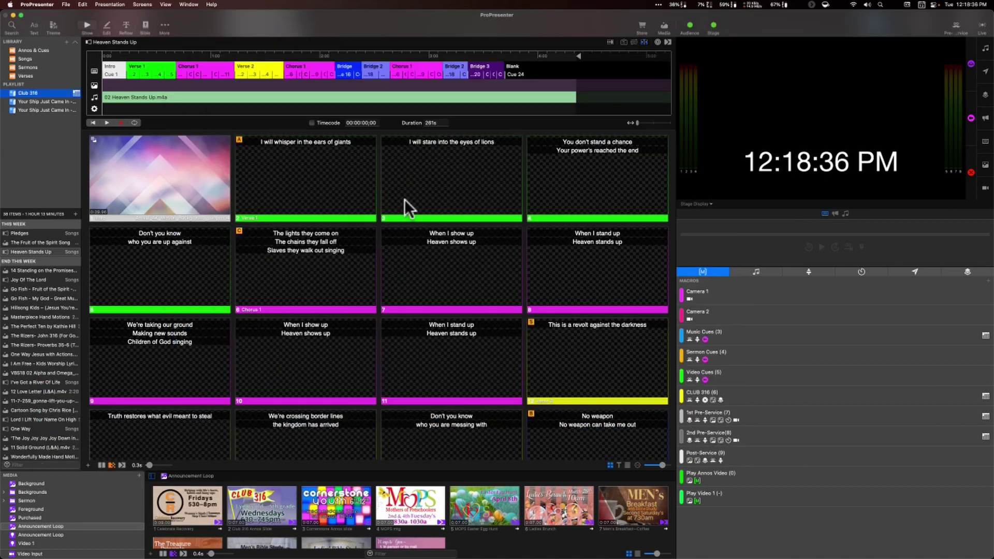
- Relaunch OBS and decline automatic update checks
key("super+space")
type("ob")
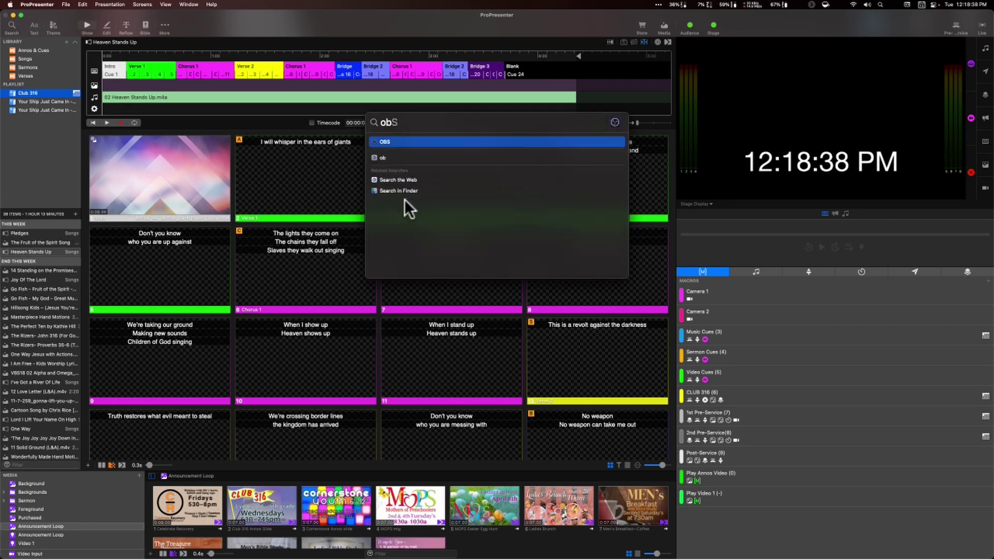
key("Return")
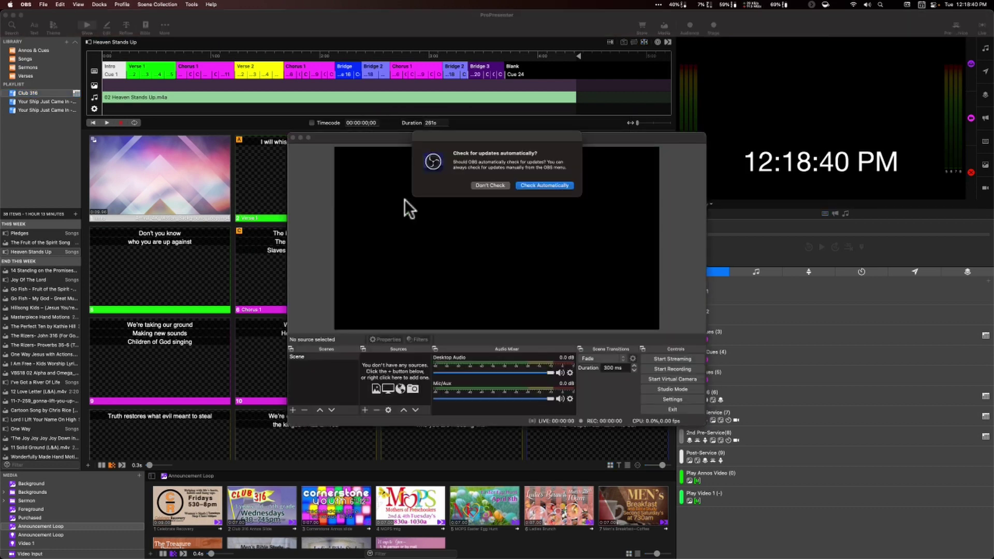
left_click(490, 185)
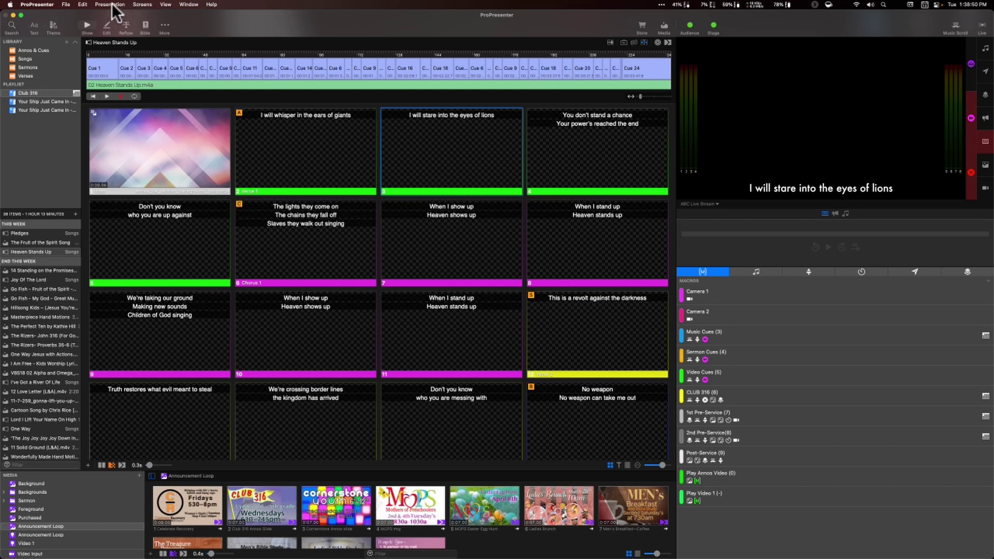
- Add an audience screen with a new 1080p30 NDI output in ProPresenter's screen configuration
left_click(141, 4)
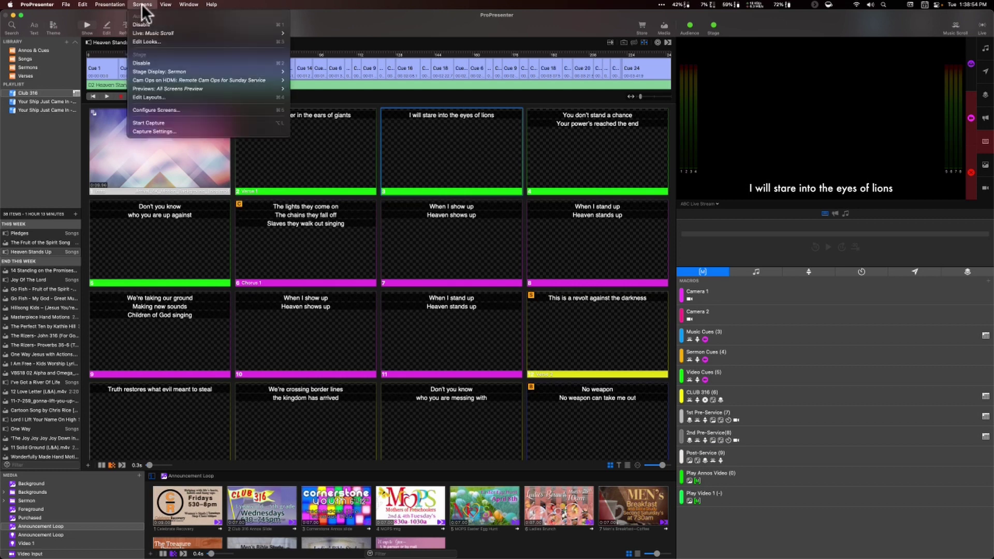
left_click(164, 110)
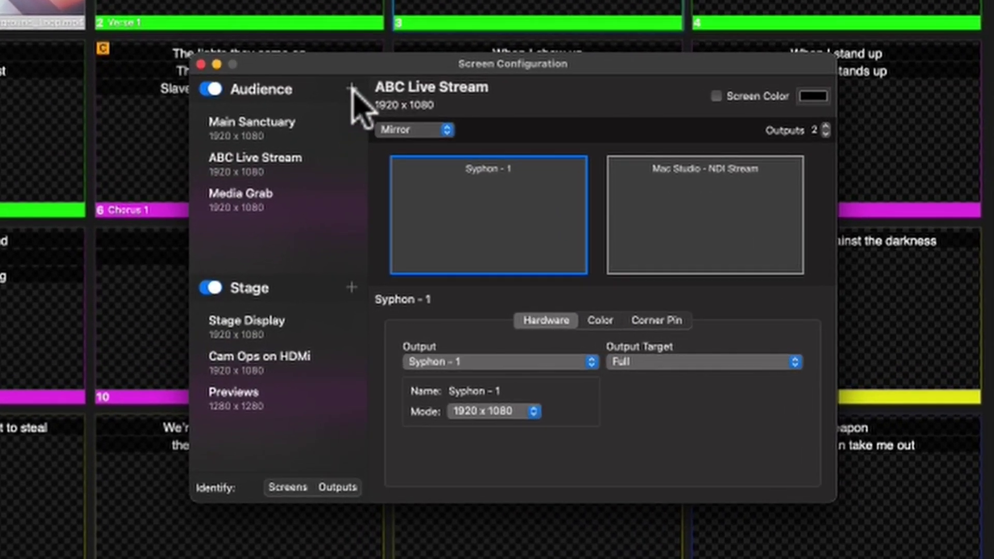
left_click(354, 120)
mouse_move(444, 407)
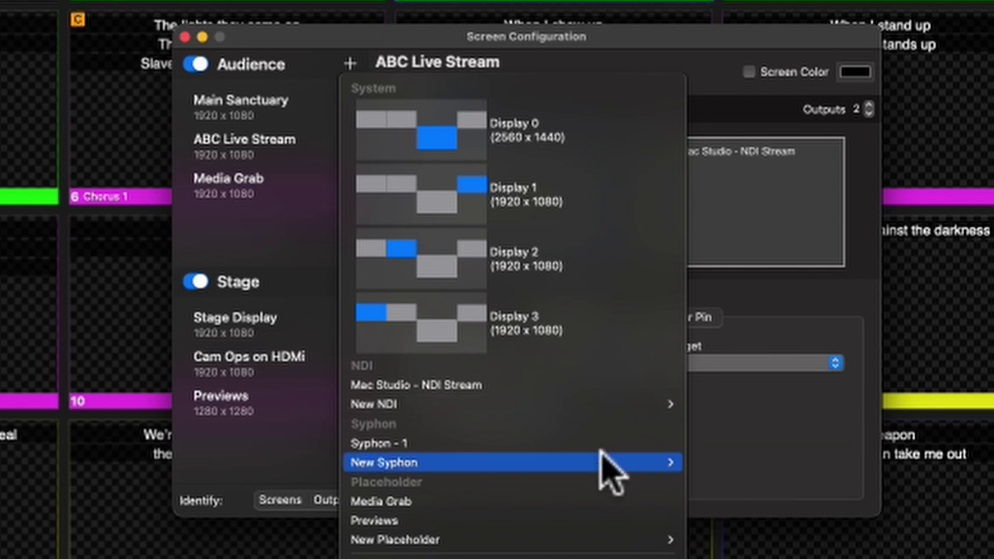
mouse_move(596, 461)
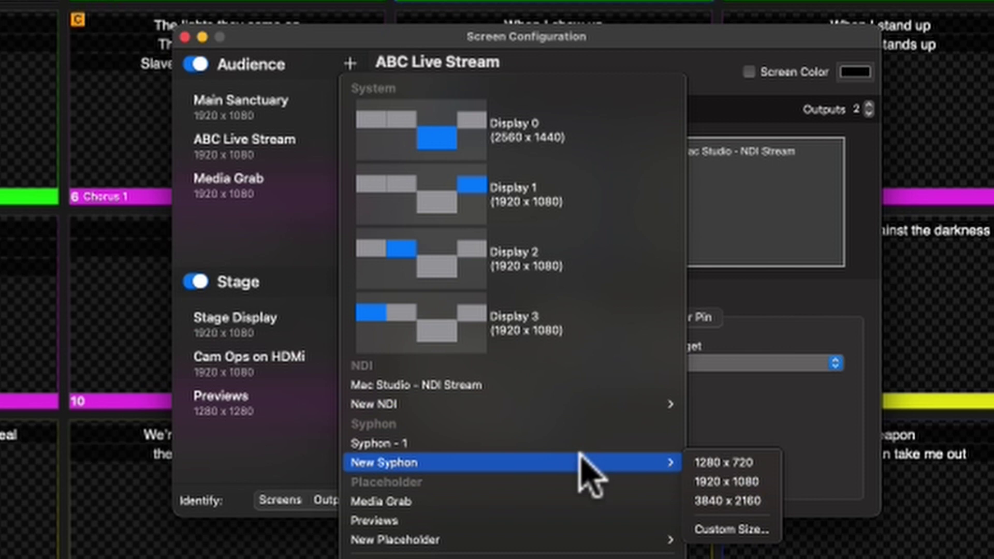
mouse_move(666, 399)
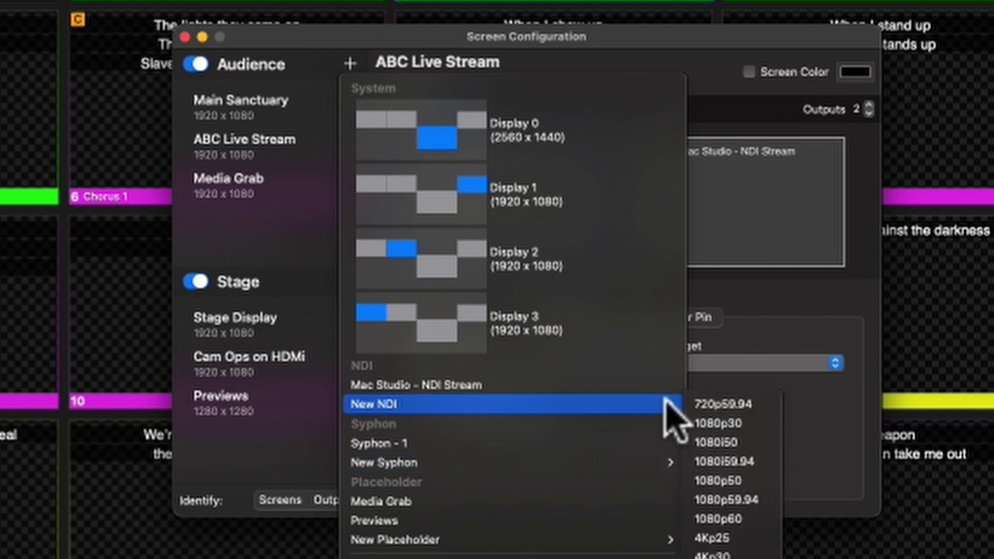
left_click(715, 425)
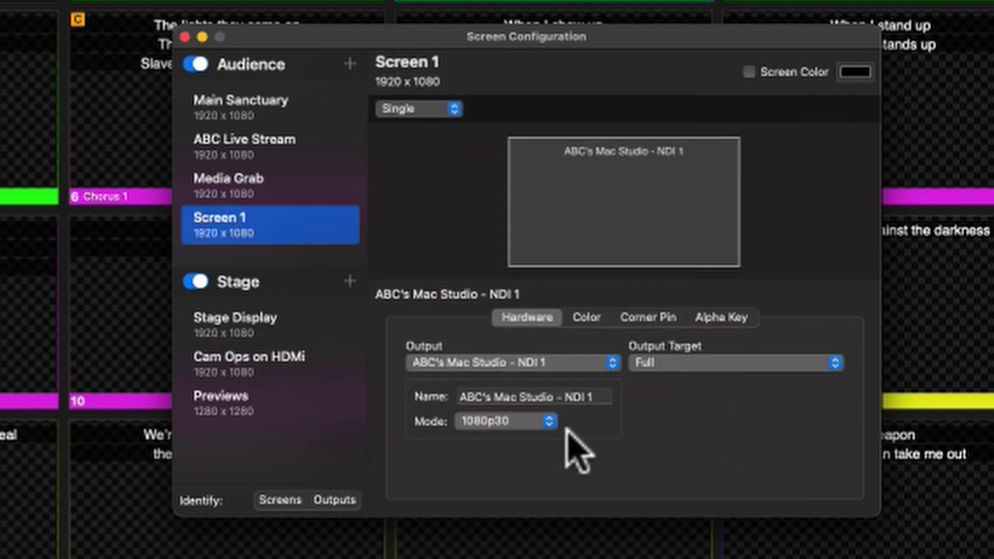
- Rename the new NDI output "ABC's Mac Studio - NDI to OBS" and its audience screen "NDI to OBS"
left_click(594, 396)
key("BackSpace")
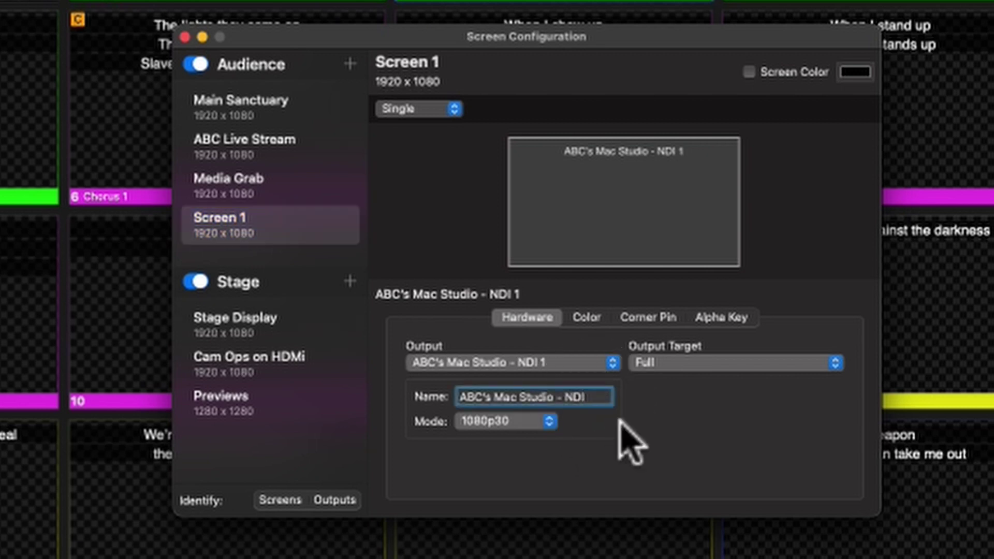
type("to OBS")
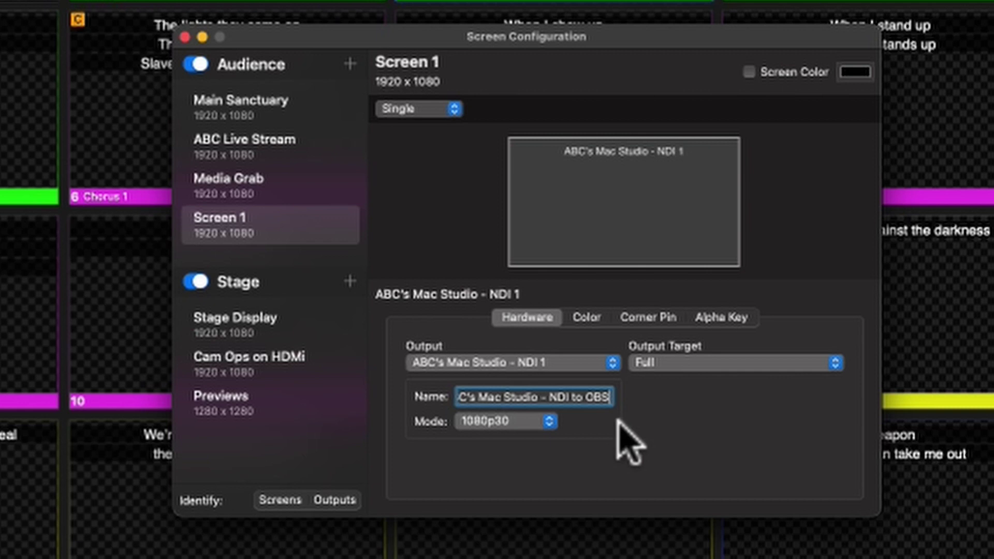
right_click(244, 216)
left_click(269, 229)
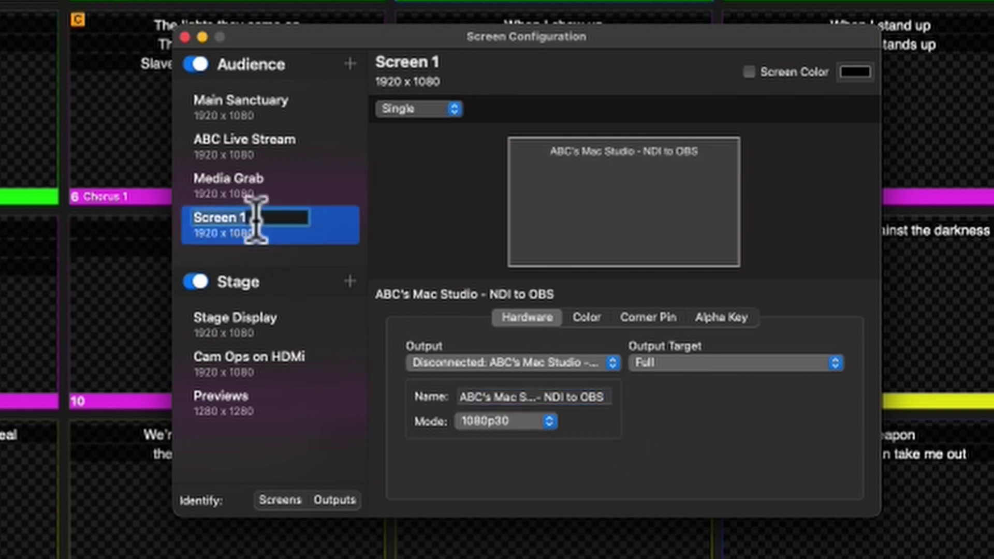
type("NDI")
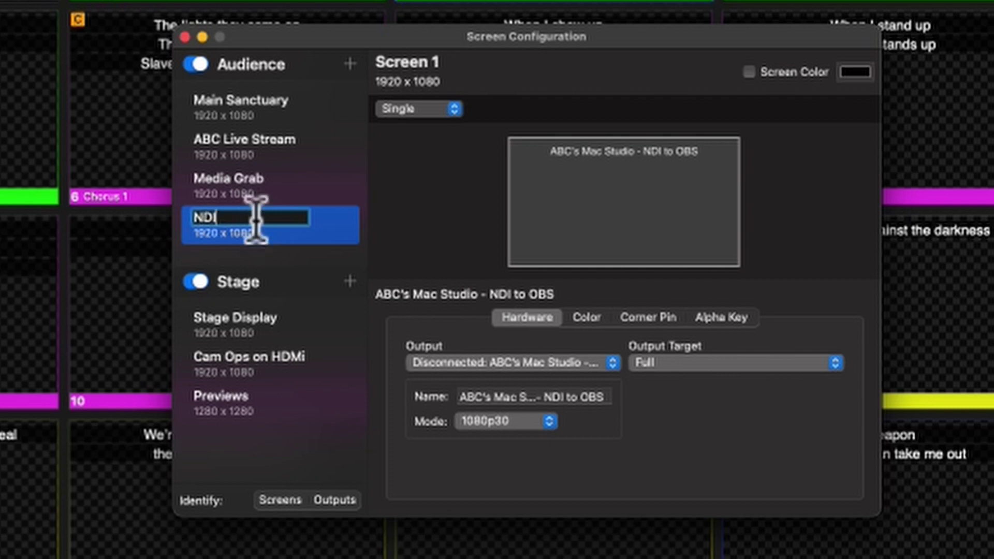
type(" to OBS")
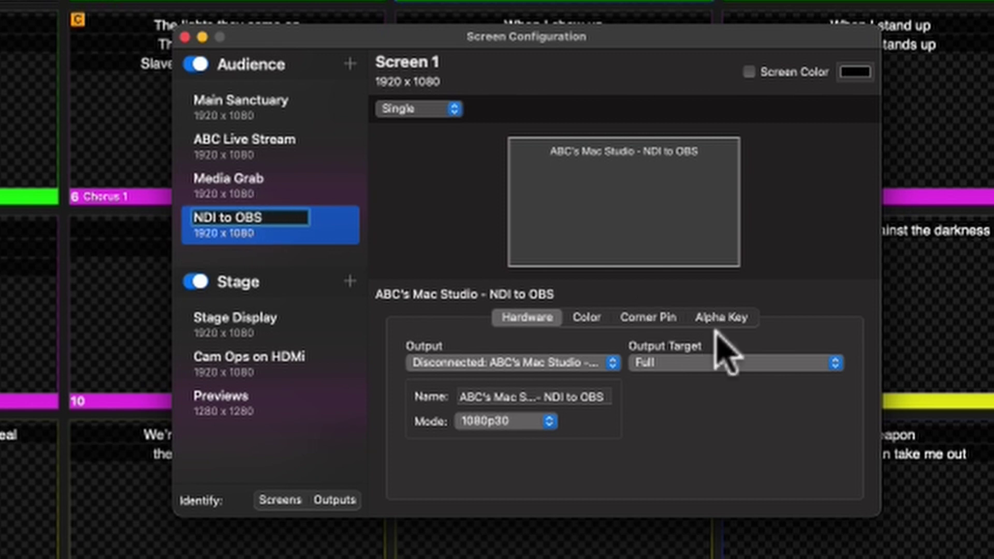
- Enable the alpha key for the NDI to OBS screen and commit its name
left_click(732, 321)
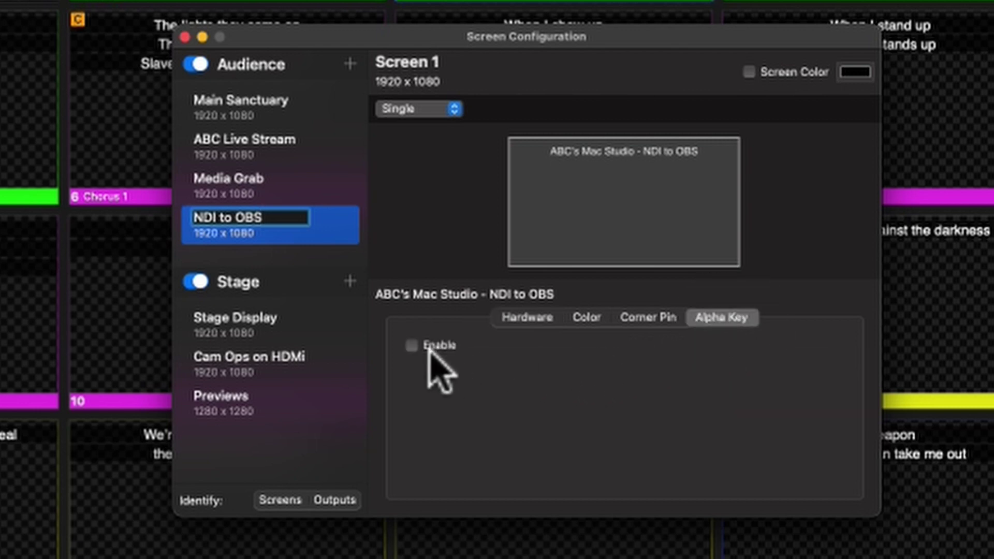
left_click(411, 346)
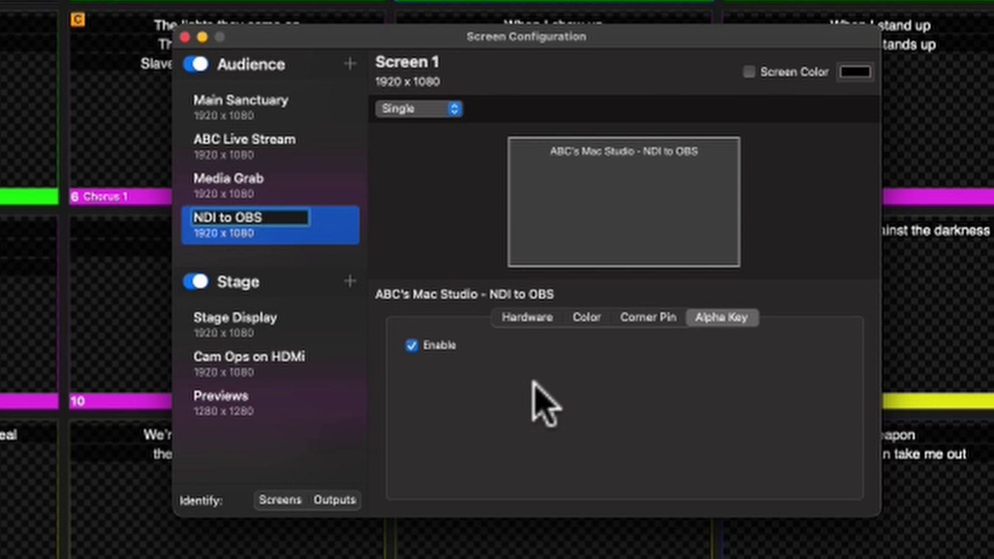
key("Return")
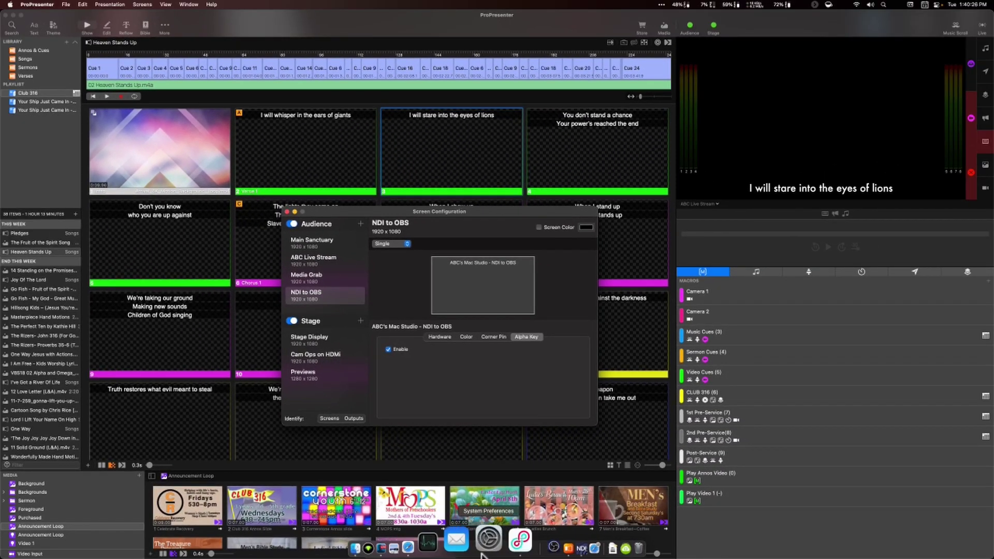
- Switch to OBS and add an NDI source named "NDI™ Cam 1" that receives PTZ01 (CAM 1)
left_click(533, 531)
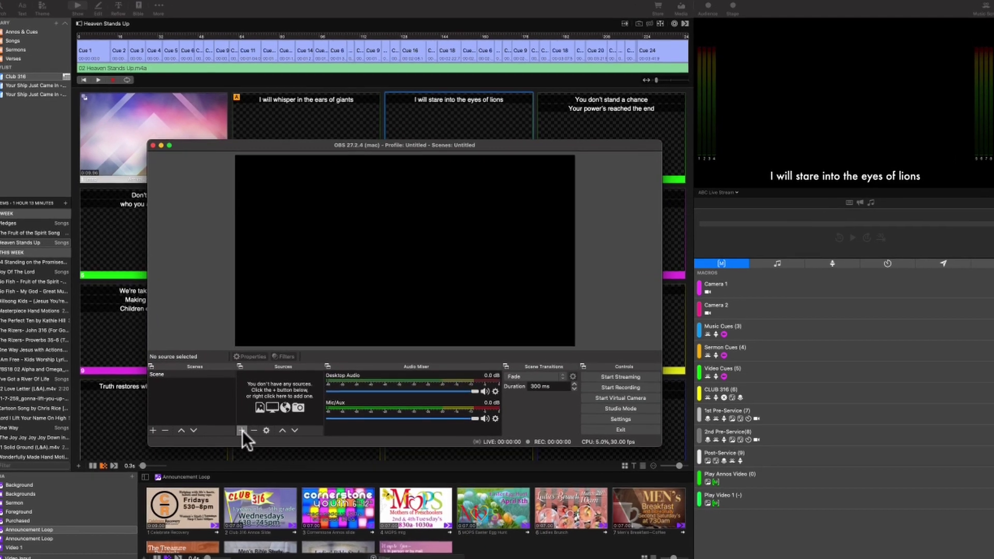
left_click(244, 432)
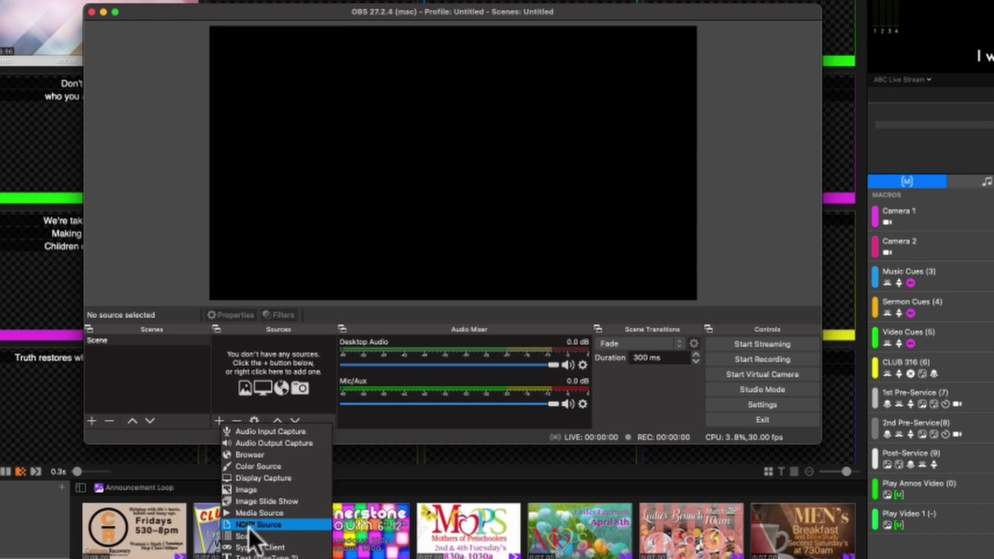
left_click(247, 527)
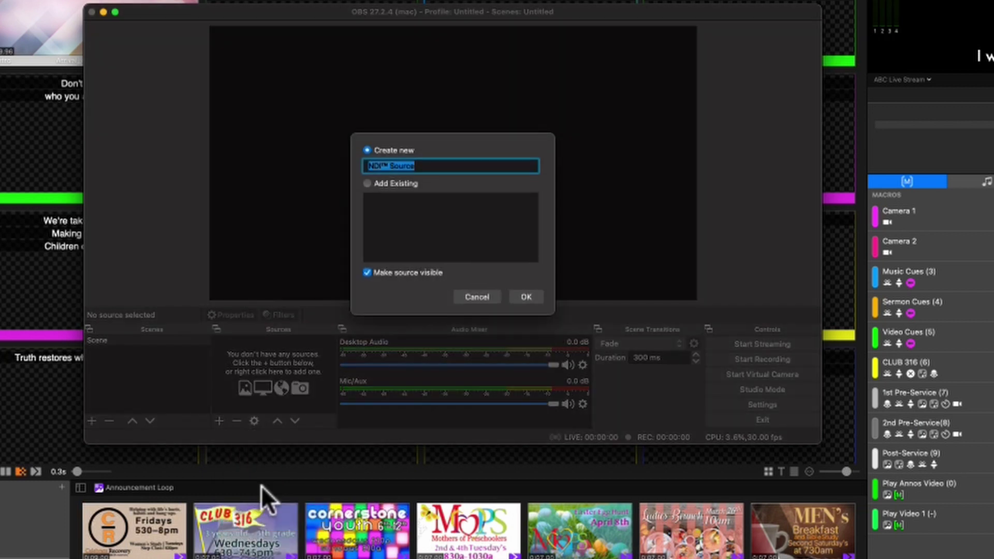
left_click(431, 170)
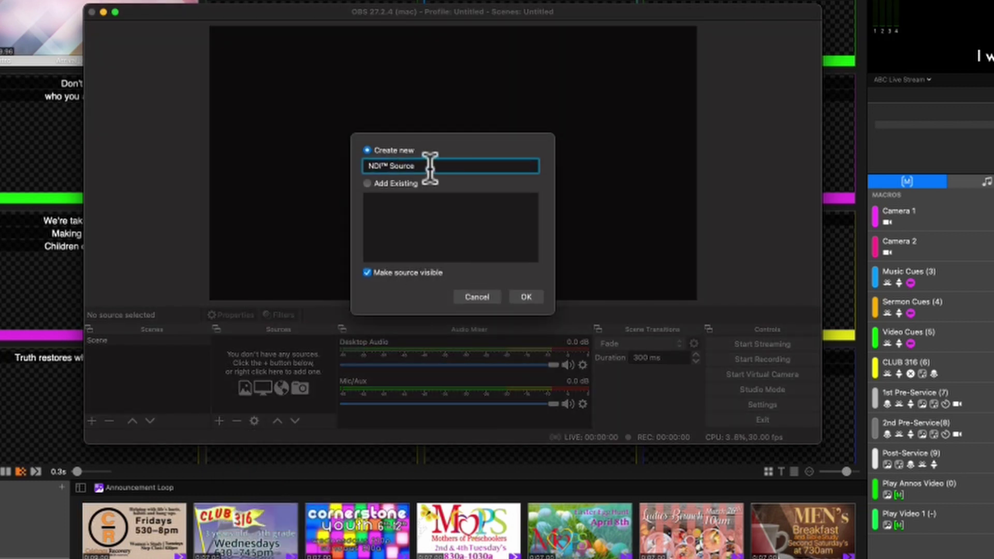
key("BackSpace")
key("BackSpace")
key("BackSpace")
key("BackSpace")
key("BackSpace")
type("Cam 1")
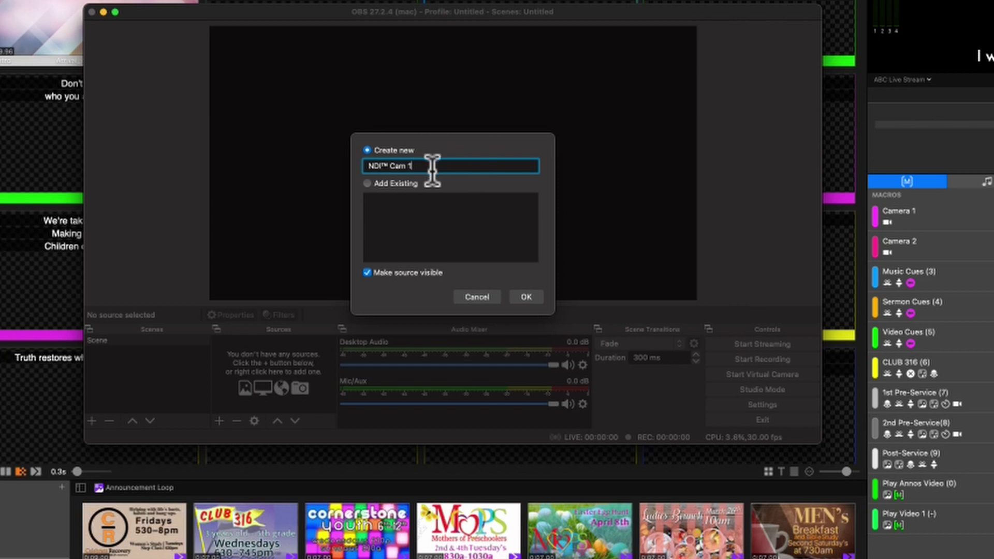
left_click(524, 297)
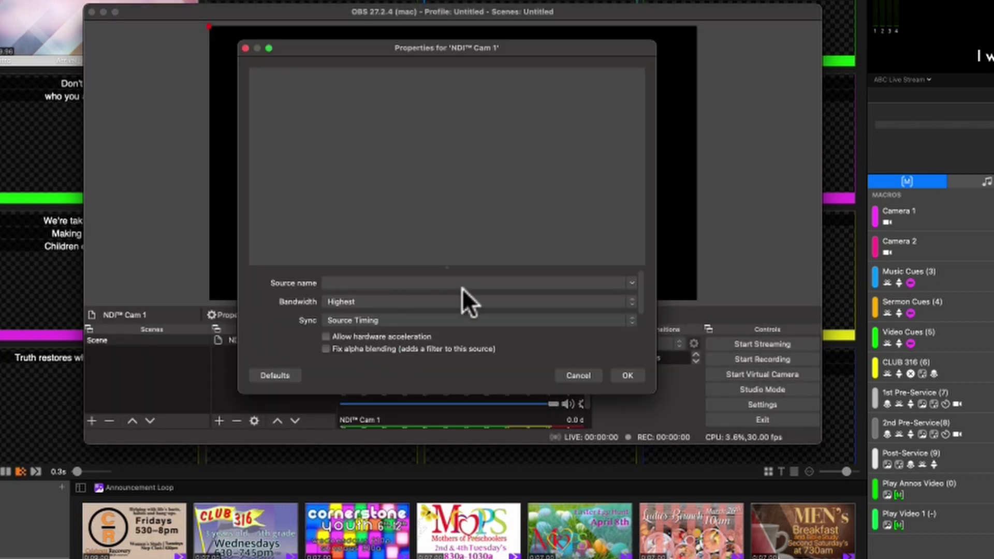
left_click(633, 283)
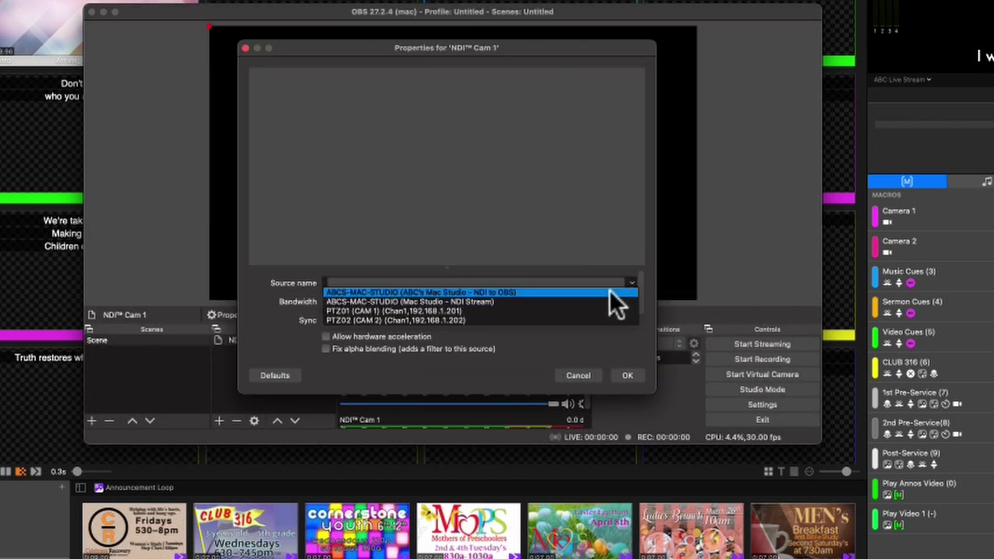
left_click(548, 309)
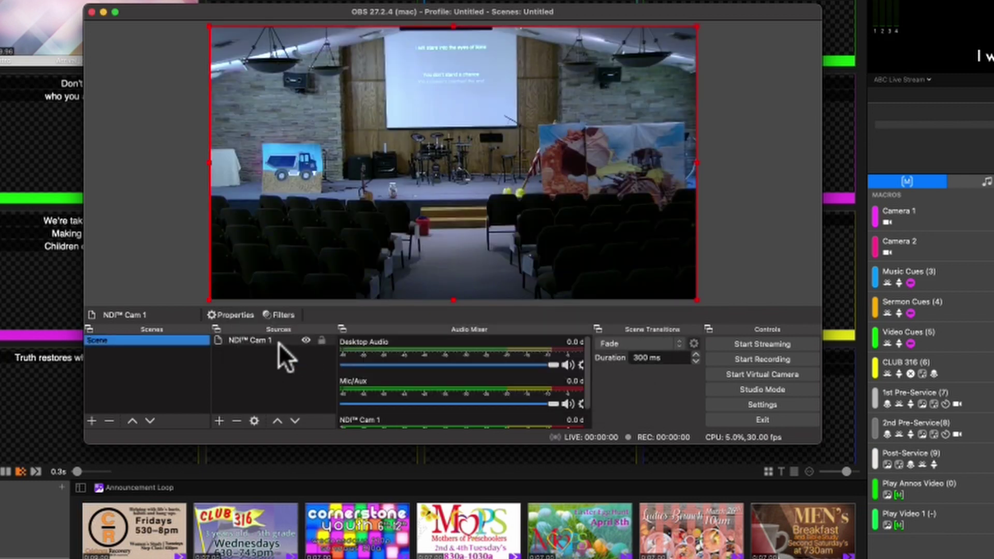
- Add a second NDI source named "NDI™ from PP7" that receives ABCS-MAC-STUDIO (ABC's Mac Studio - NDI to OBS)
left_click(218, 420)
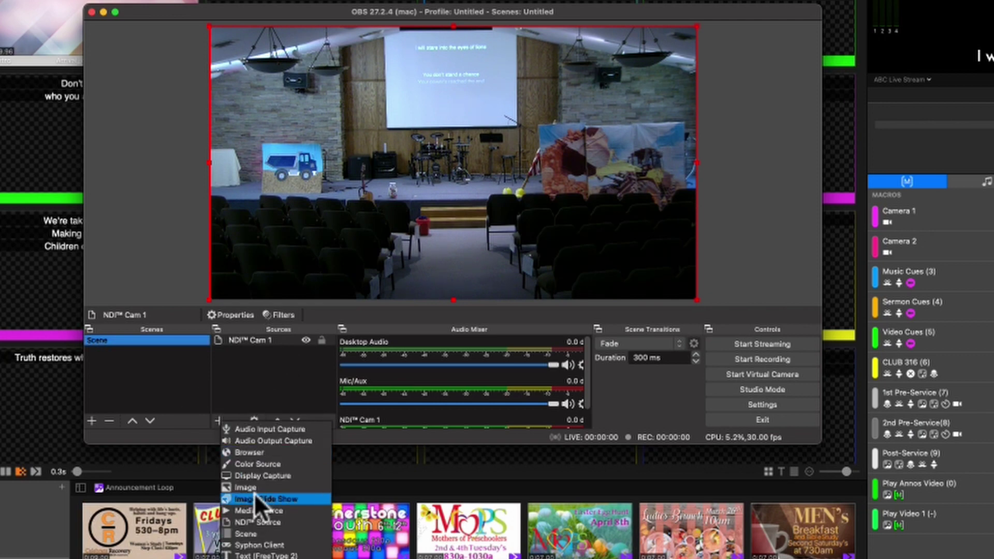
left_click(261, 522)
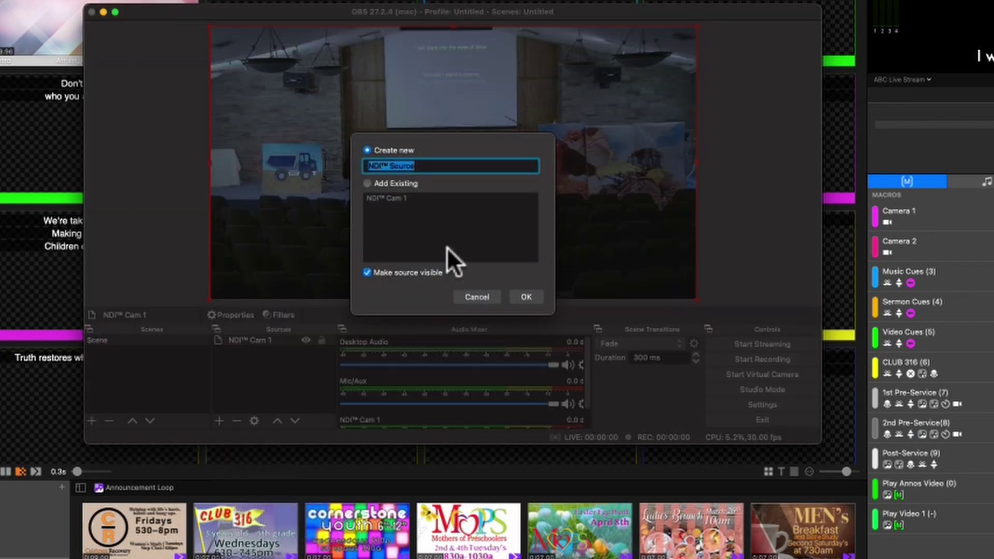
left_click(439, 165)
key("shift+alt+Left")
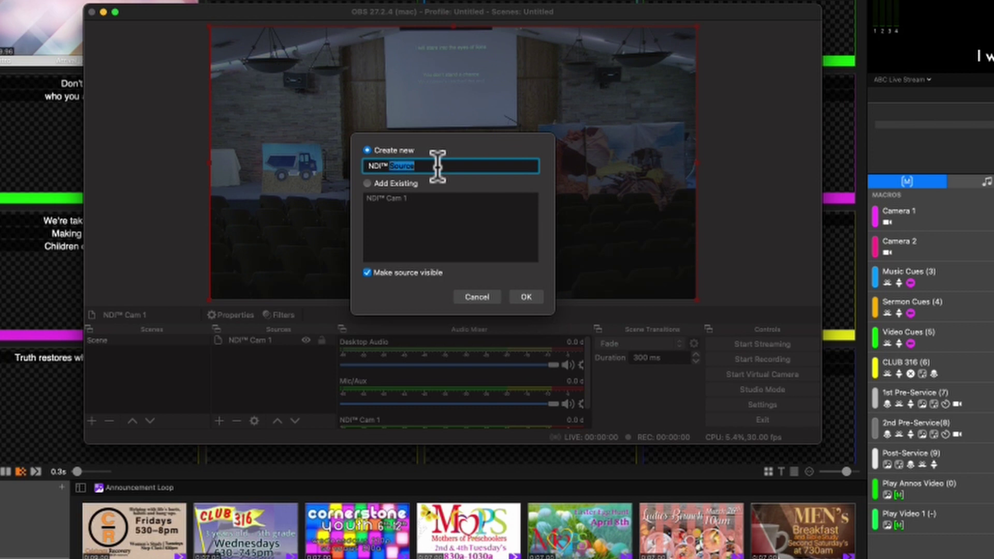
type("from PP7")
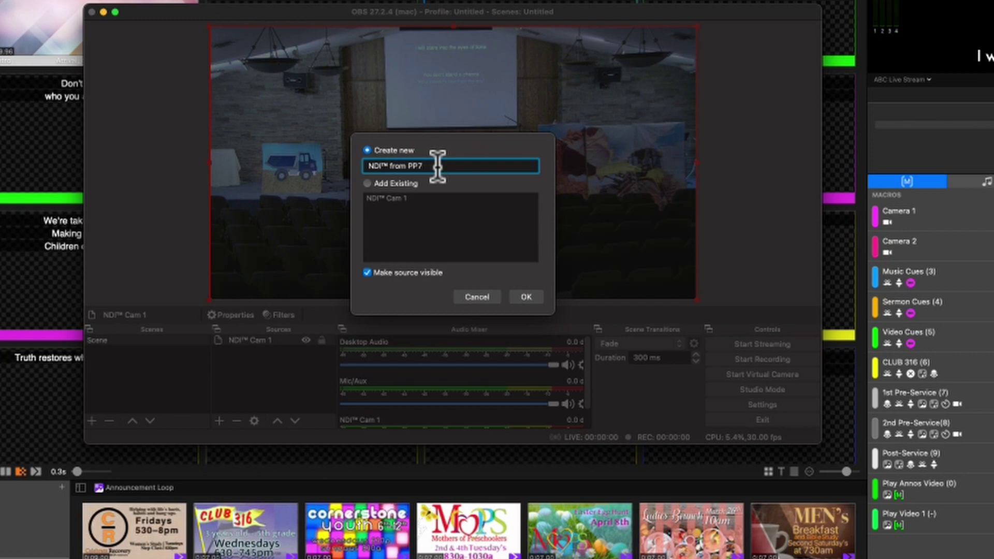
left_click(518, 298)
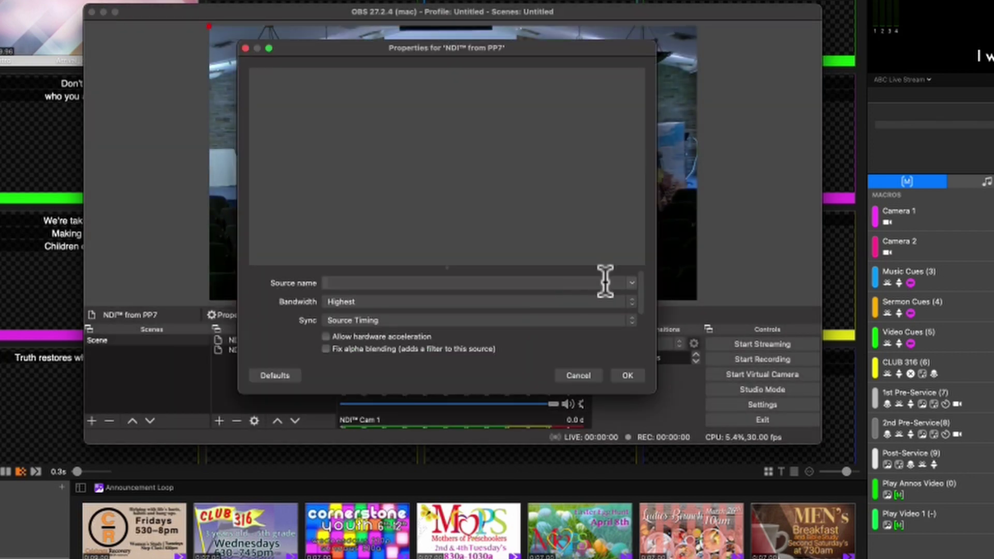
left_click(628, 283)
left_click(587, 292)
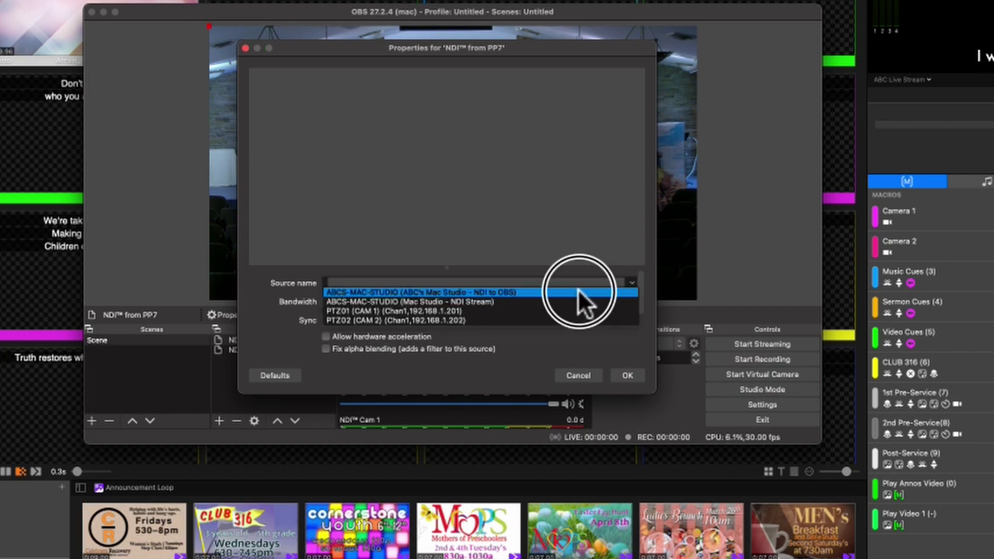
left_click(627, 375)
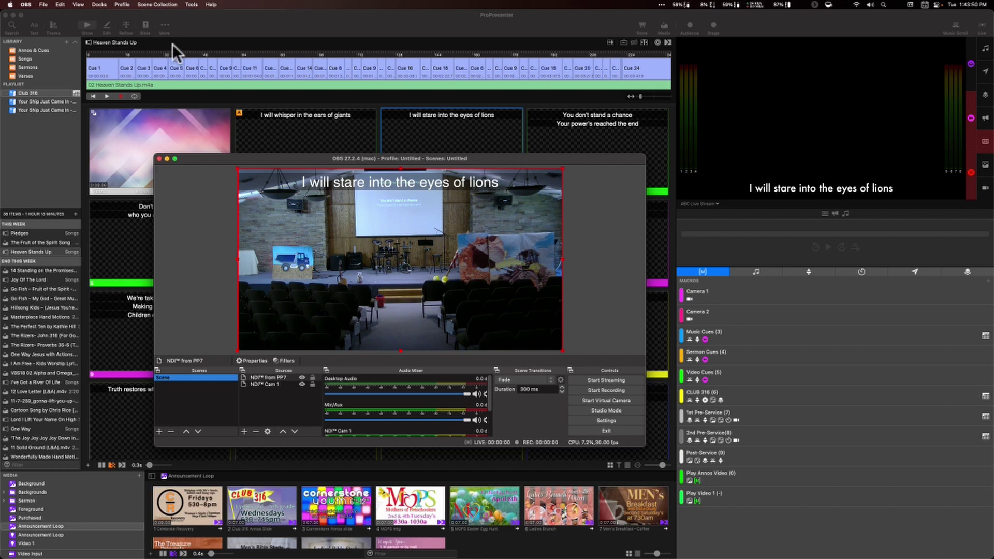
- In ProPresenter's Music Scroll look, set the NDI to OBS presentation theme to Lower Third Translucent from 1 Song Slide
left_click(178, 16)
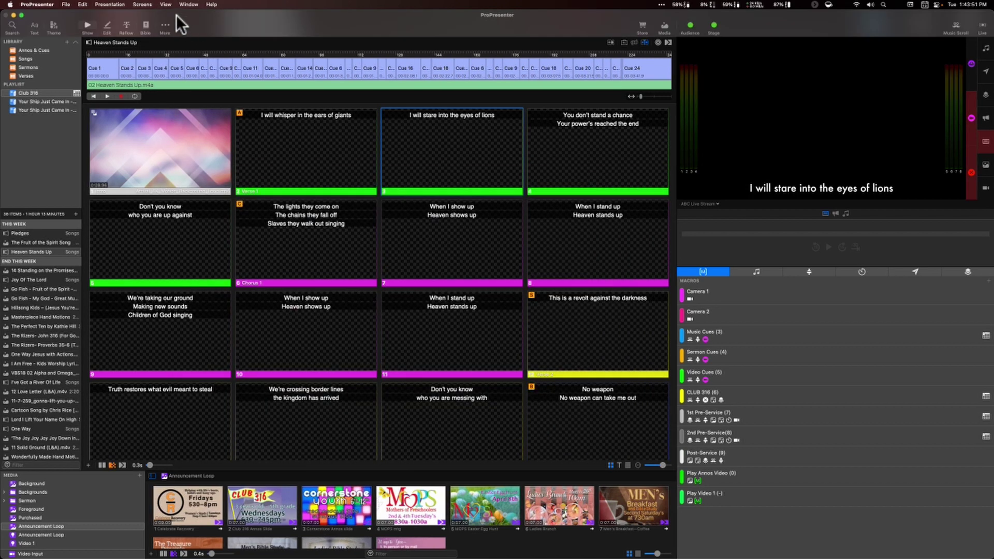
left_click(142, 4)
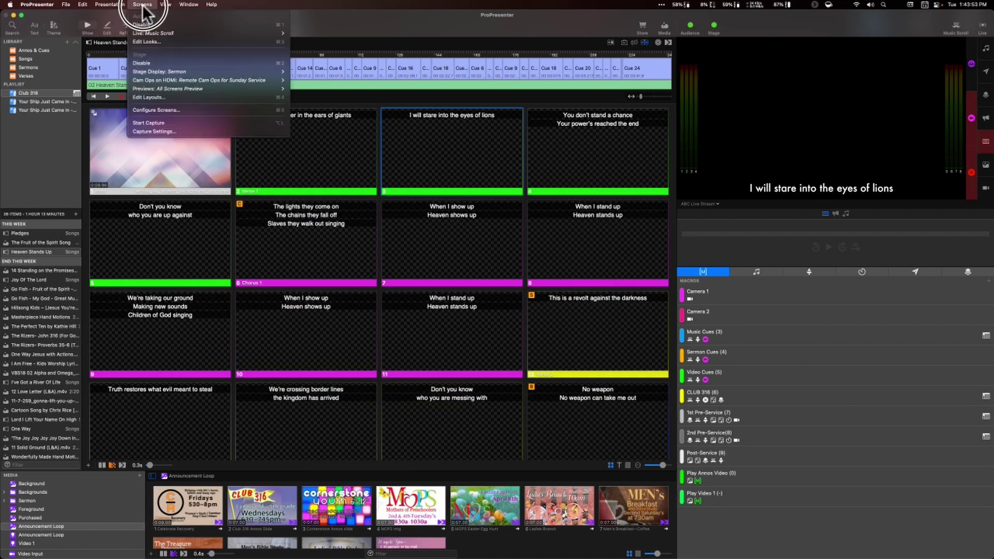
left_click(153, 41)
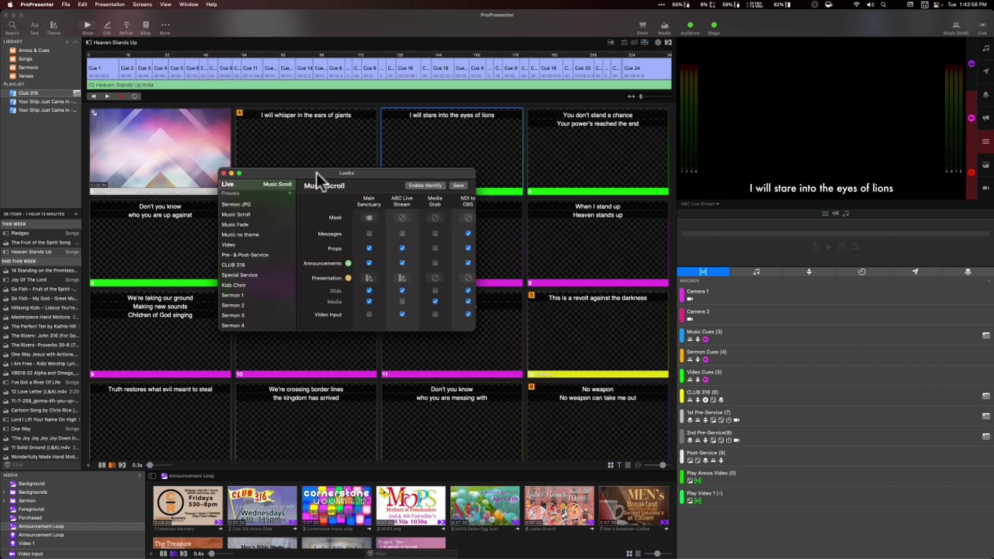
scroll(380, 247, "right", 2)
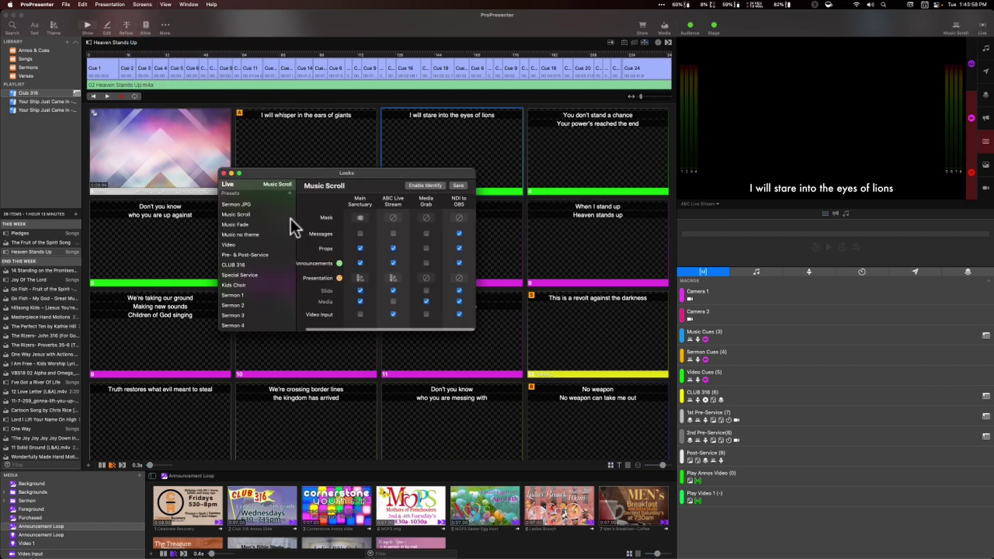
left_click(263, 213)
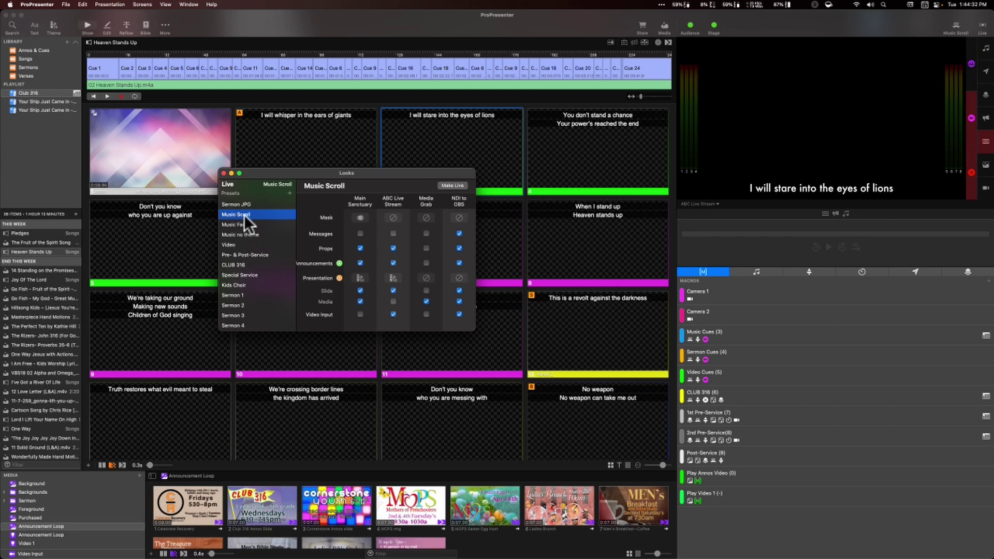
left_click(453, 275)
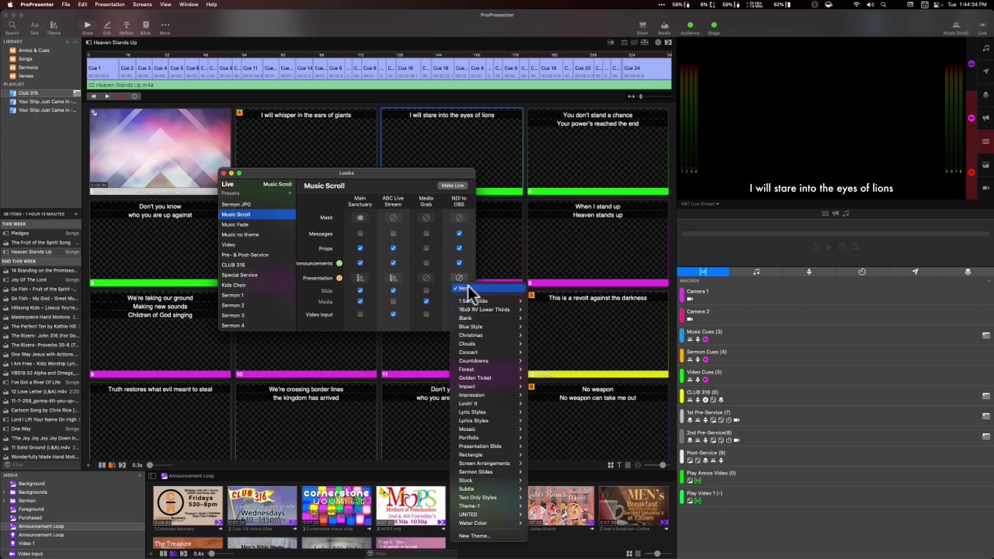
mouse_move(483, 300)
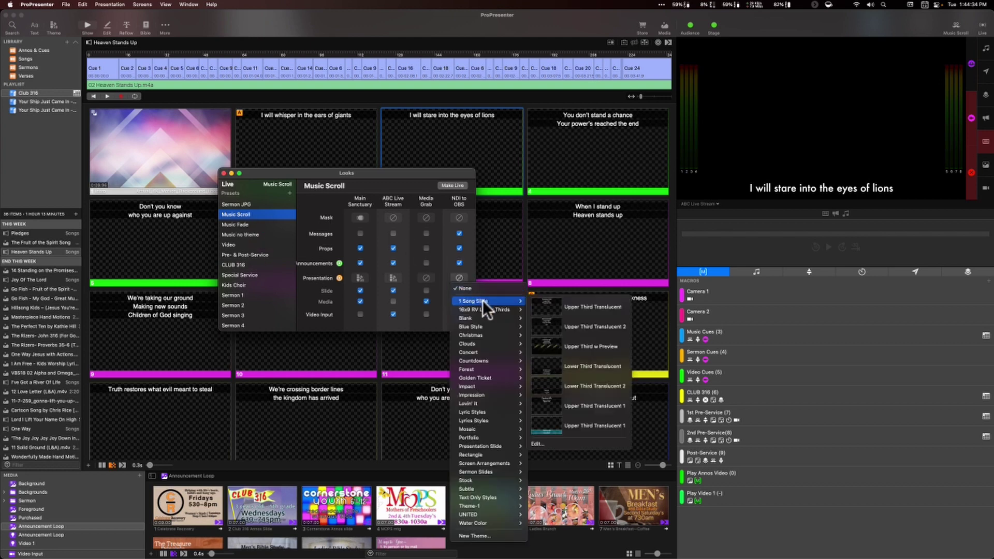
left_click(555, 364)
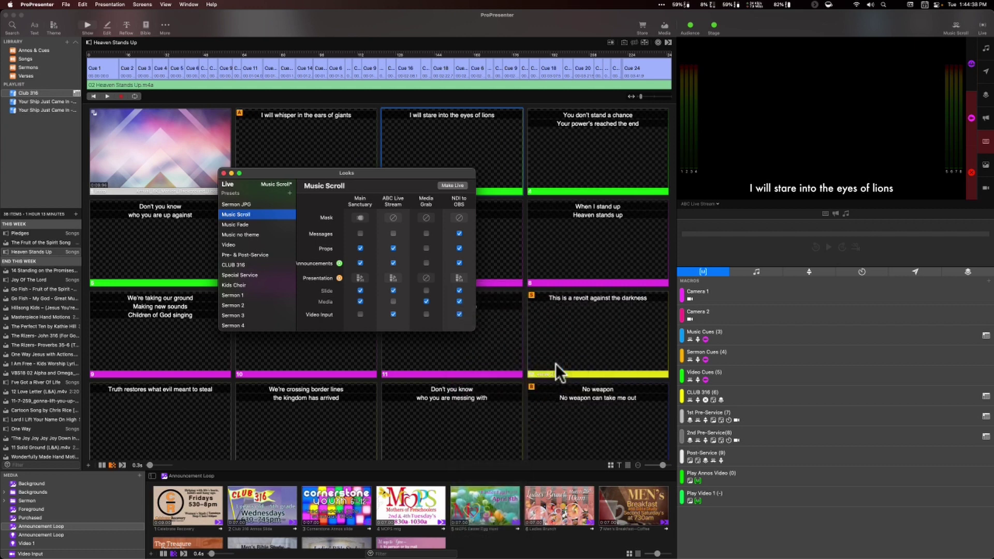
- Make the Music Scroll look live and switch to OBS to check the lyrics overlay
key("super+Tab")
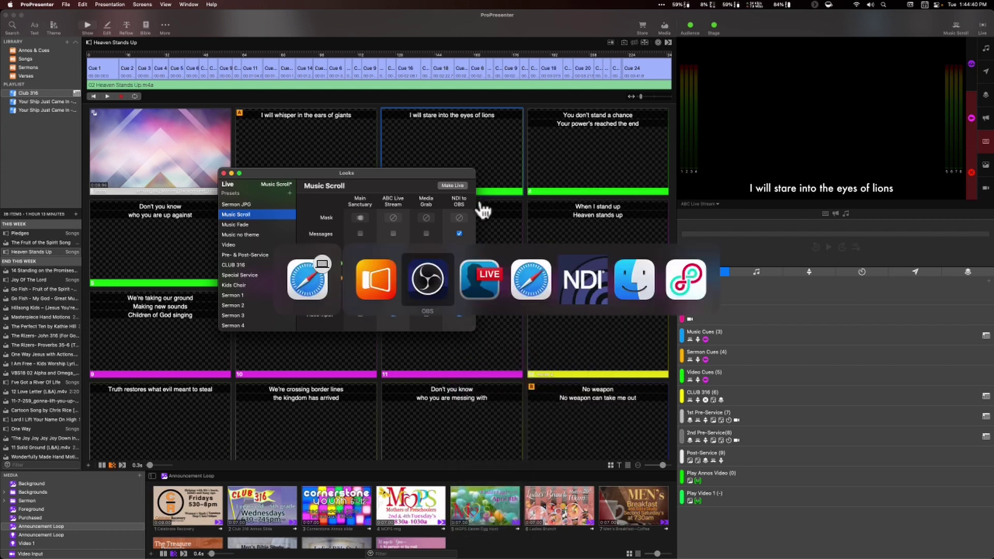
key("super+Tab")
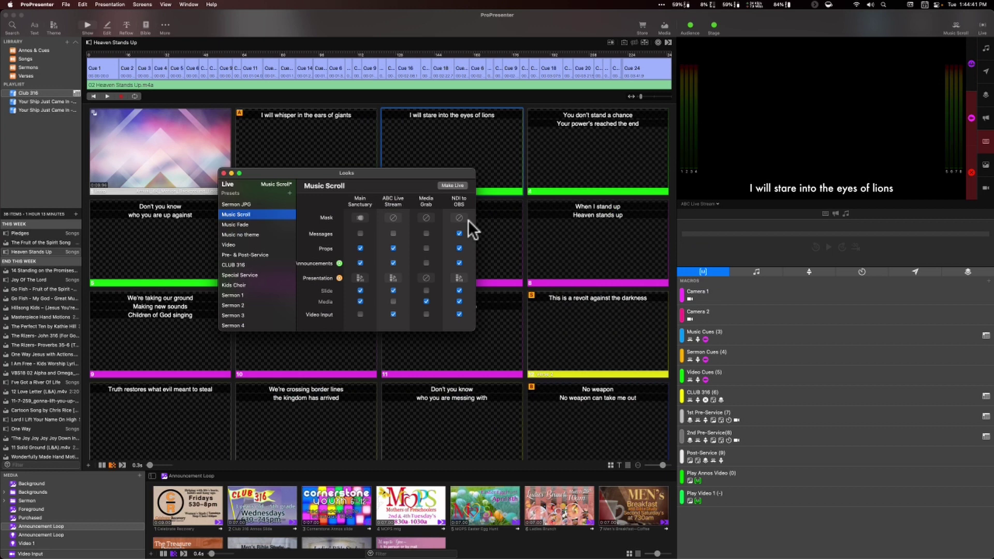
left_click(447, 184)
key("super+Tab")
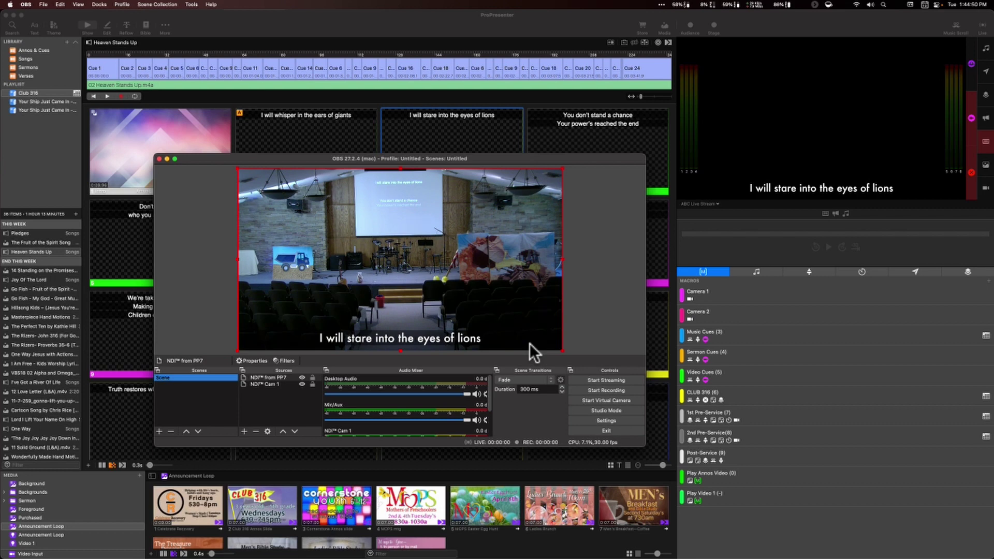
- Back in ProPresenter, set the Music Fade look's NDI to OBS presentation theme to Lower Third Translucent from 1 Song Slide
key("super+Tab")
left_click(254, 224)
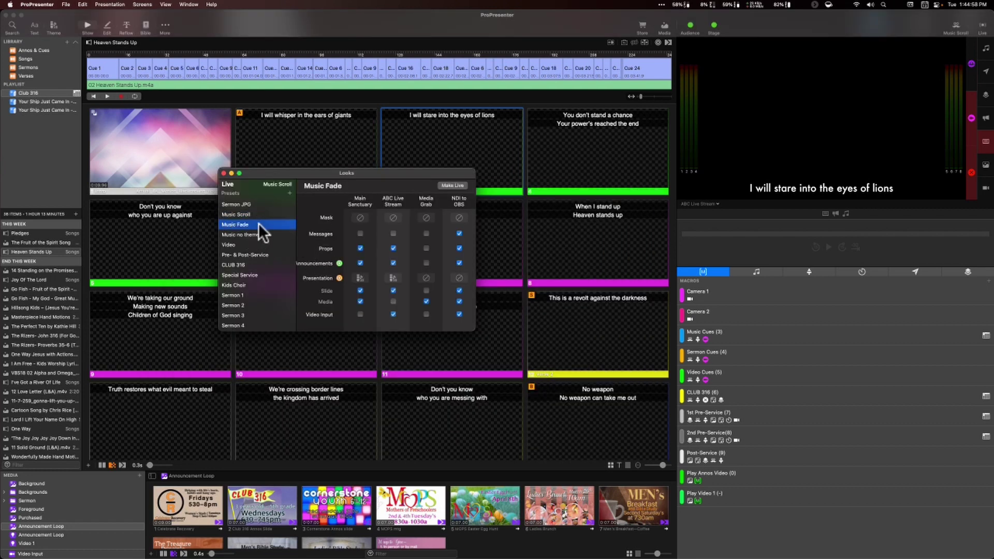
left_click(464, 278)
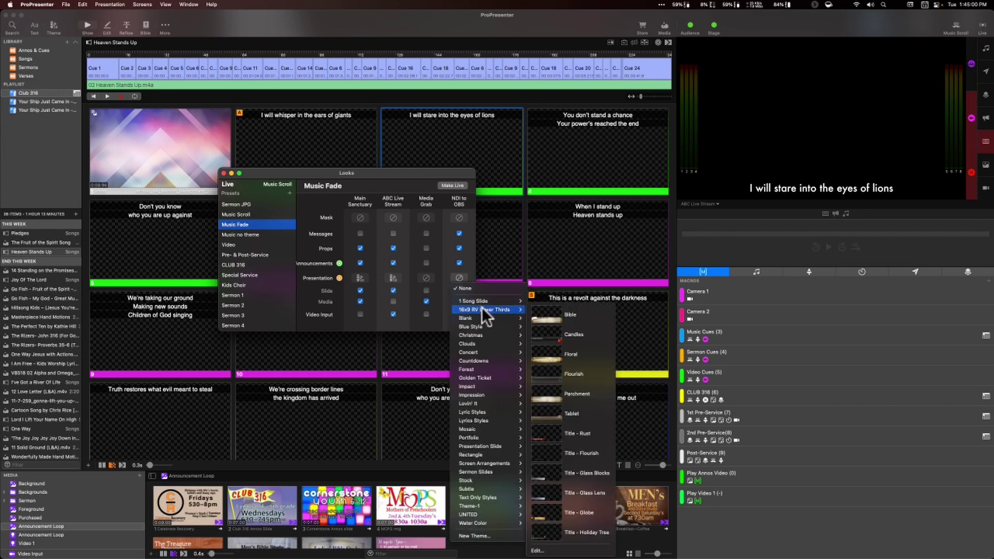
mouse_move(485, 301)
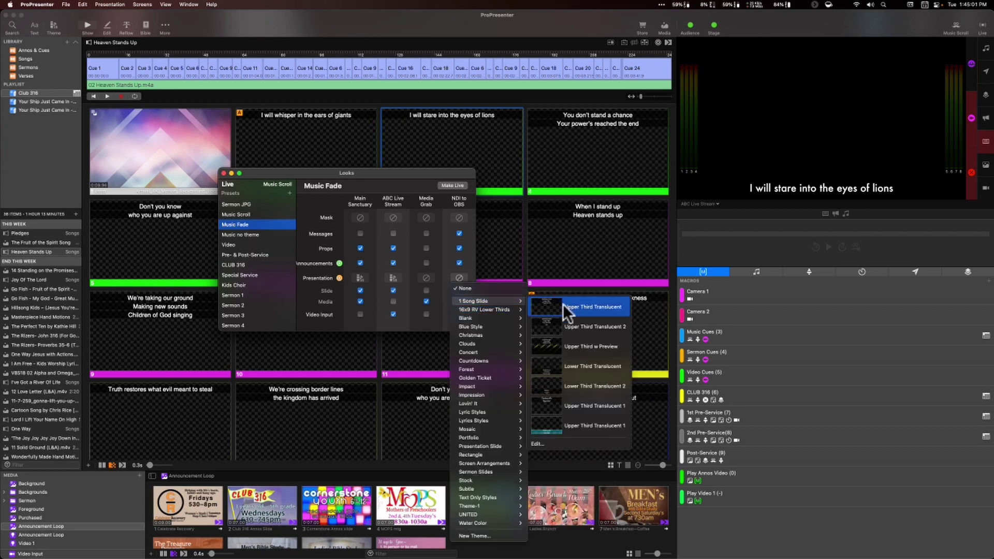
left_click(581, 370)
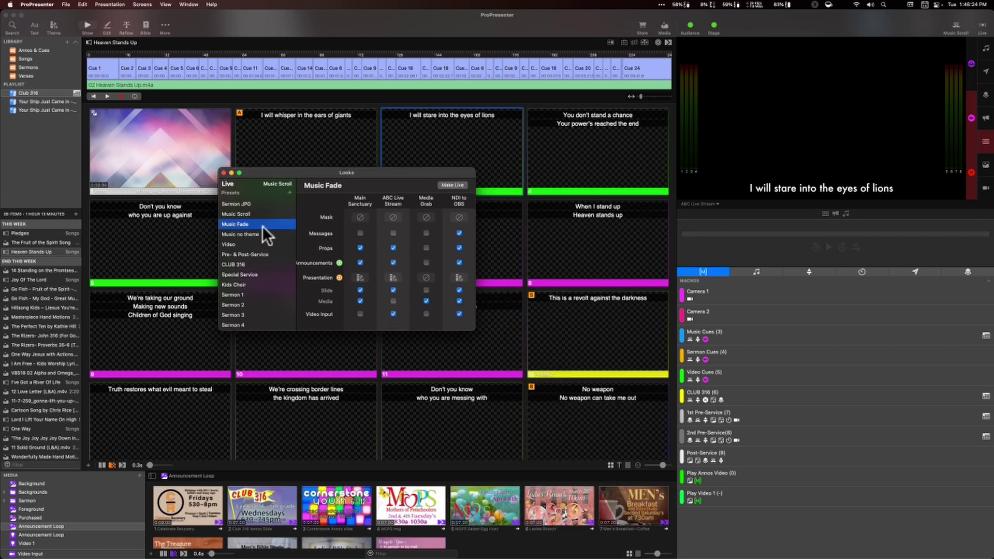
- Show the first Heaven Stands Up slide with its motion background and check the result in OBS
left_click(194, 159)
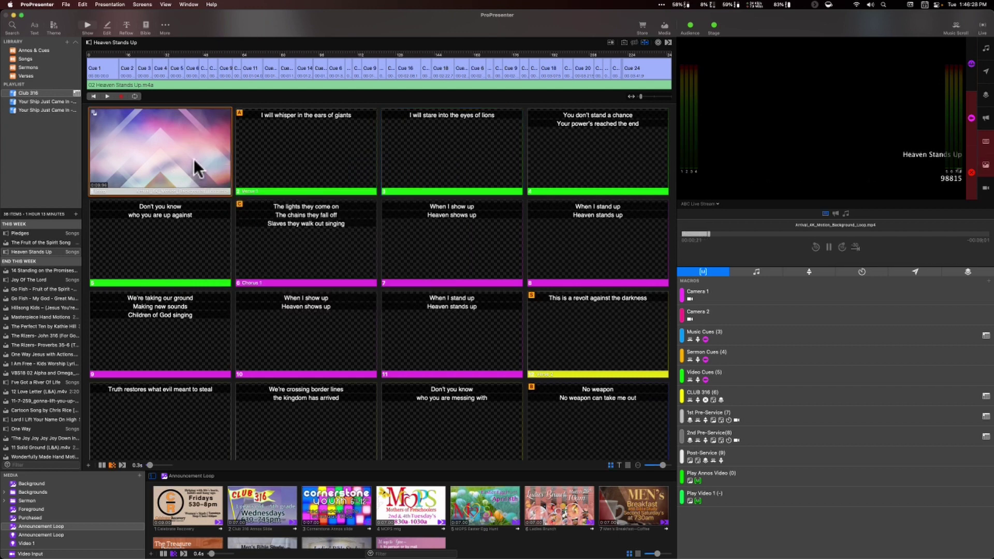
key("super+Tab")
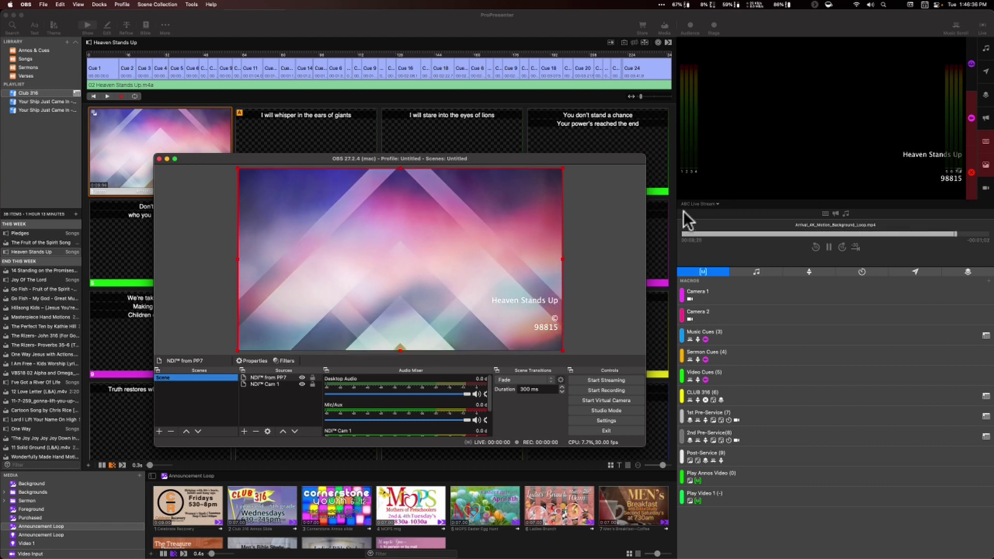
- Set ProPresenter's preview to the NDI to OBS screen and show the first two lyric slides of Heaven Stands Up in order
left_click(701, 204)
left_click(703, 204)
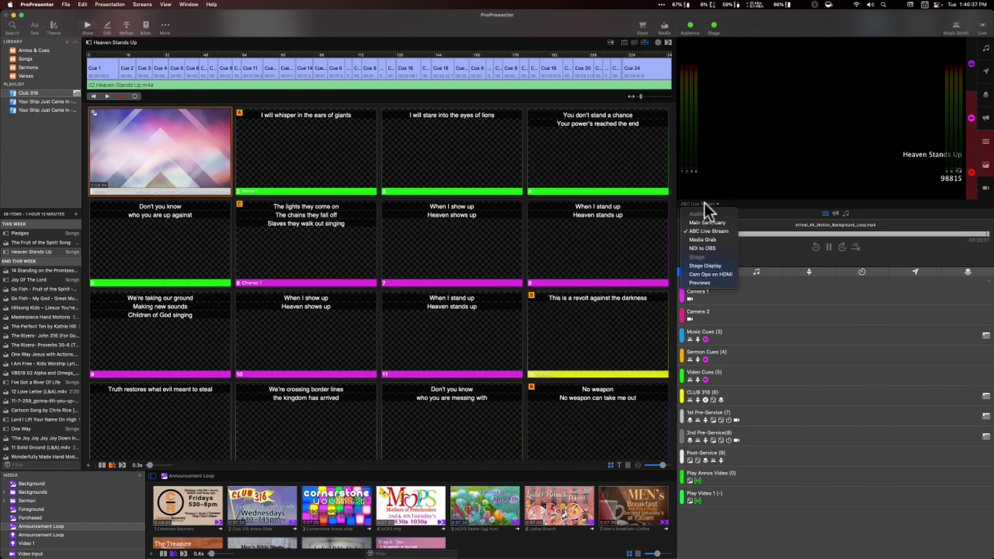
left_click(707, 248)
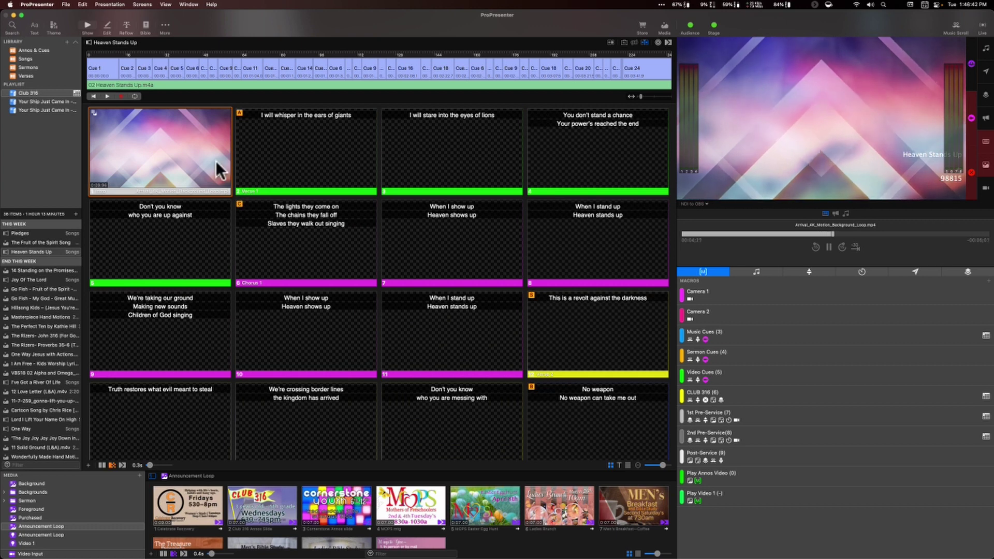
left_click(315, 145)
left_click(431, 154)
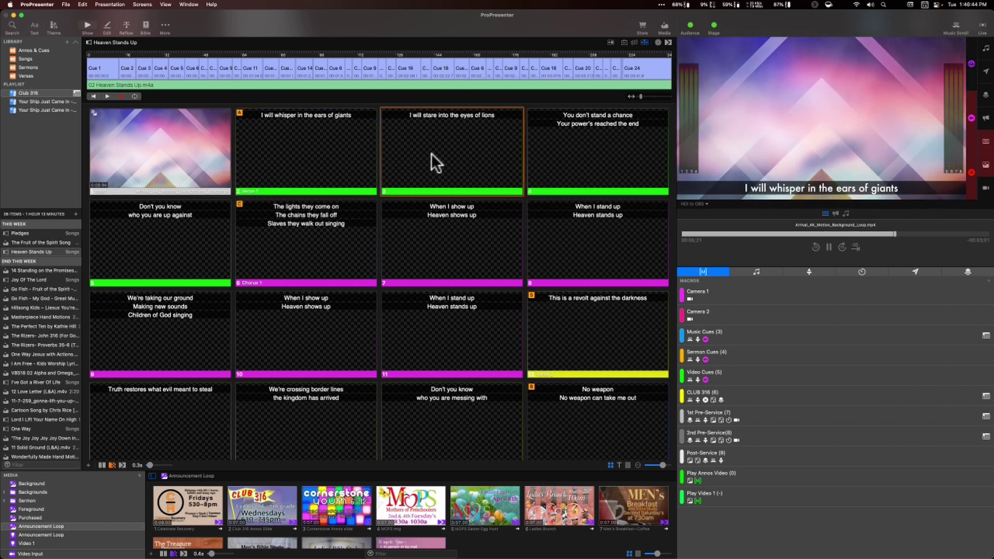
- Show the "You don't stand a chance" slide and turn off Media for NDI to OBS in the Music Fade and Music Scroll looks
left_click(553, 167)
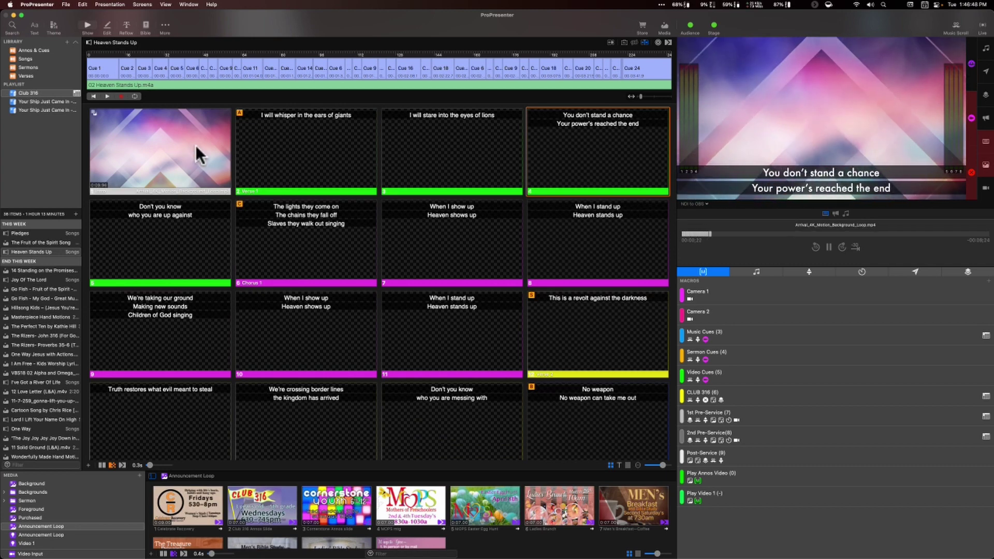
key("super+alt+l")
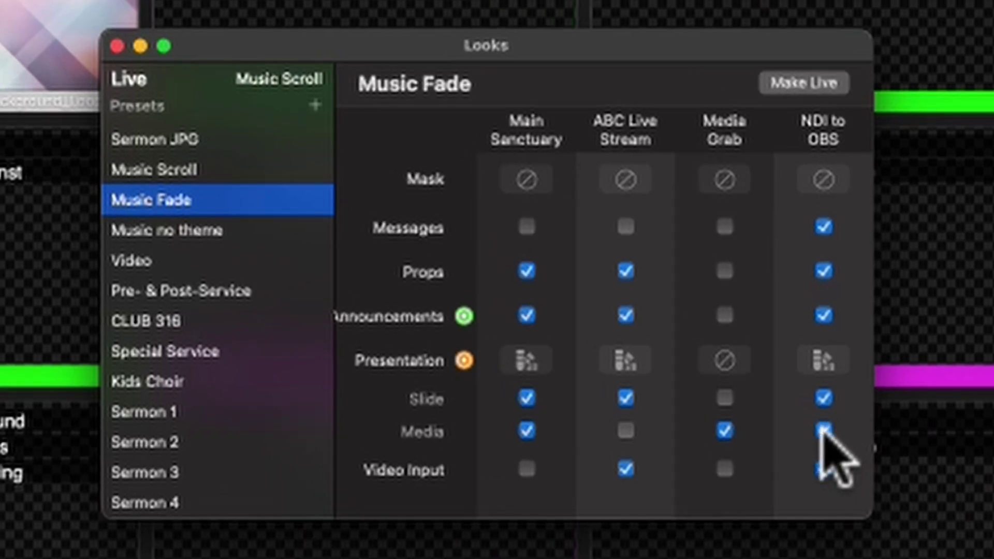
left_click(823, 431)
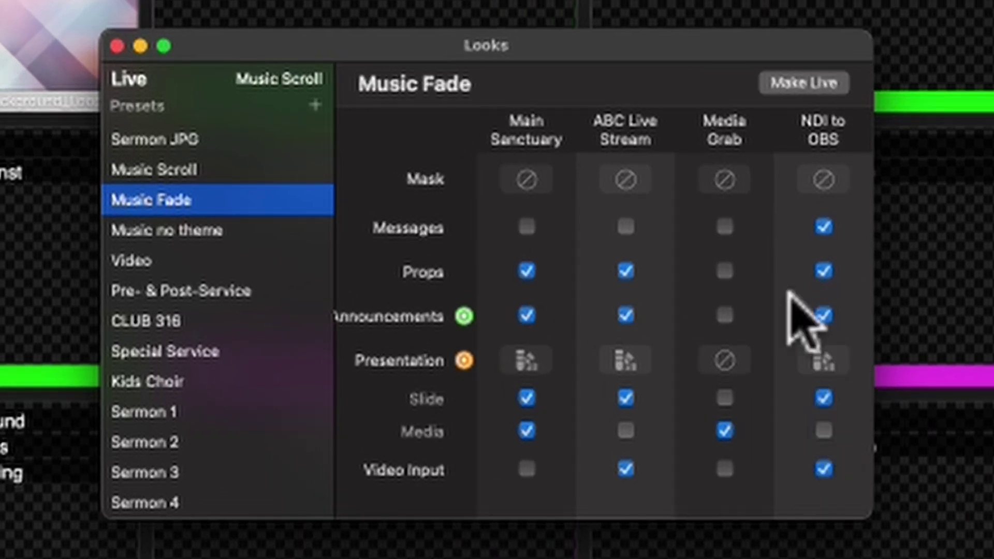
left_click(174, 168)
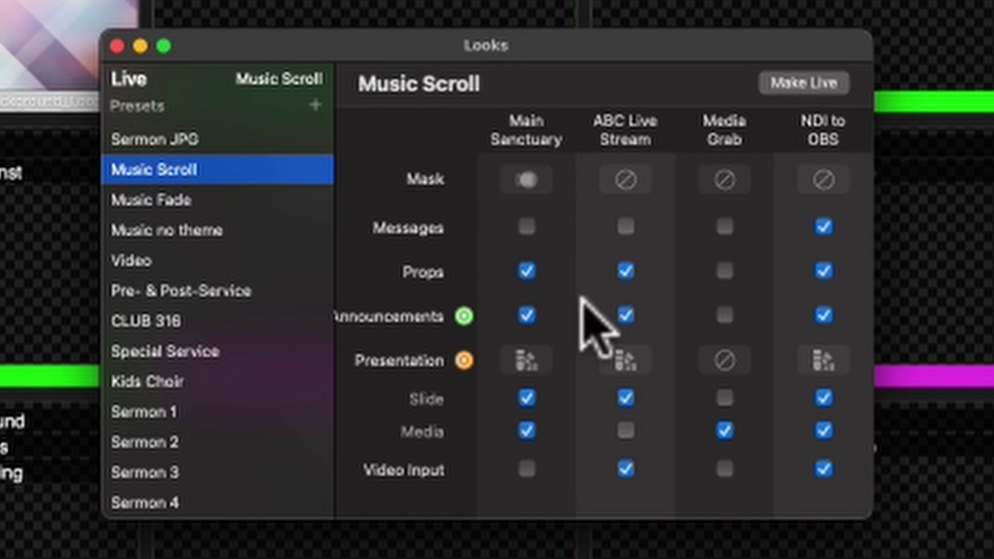
left_click(824, 430)
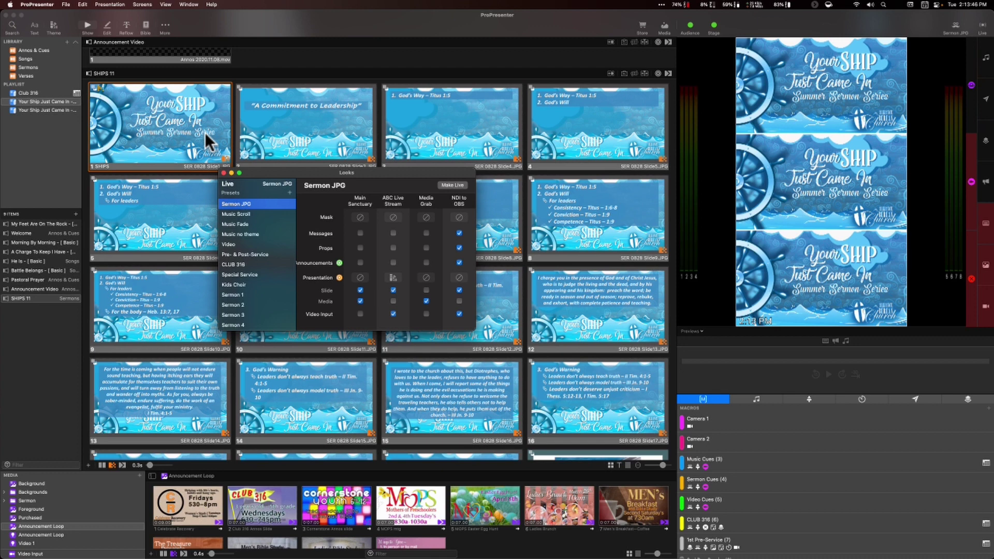
- Close the Looks, inspect the image object of the "A Commitment to Leadership" slide in the editor, and return to the show view's third sermon slide
key("super+w")
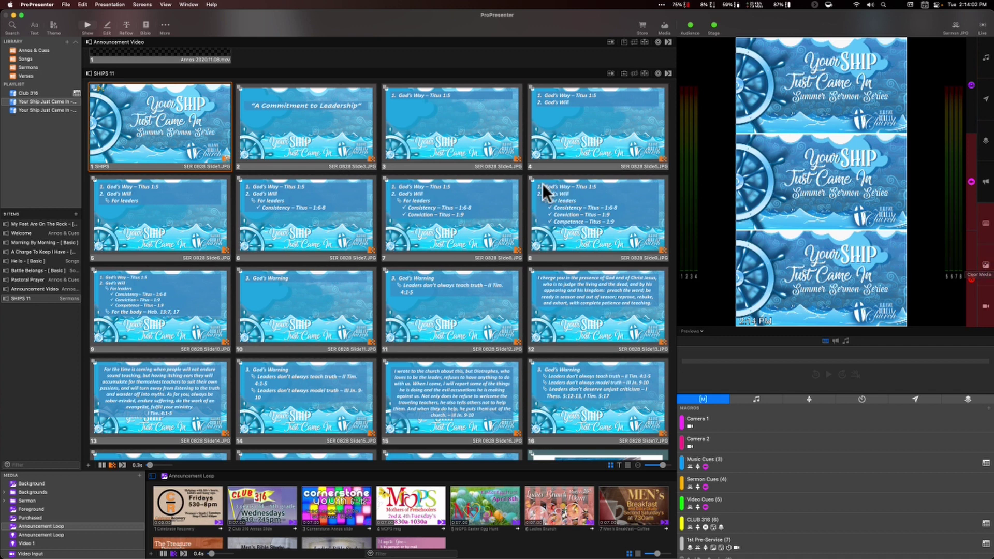
right_click(314, 133)
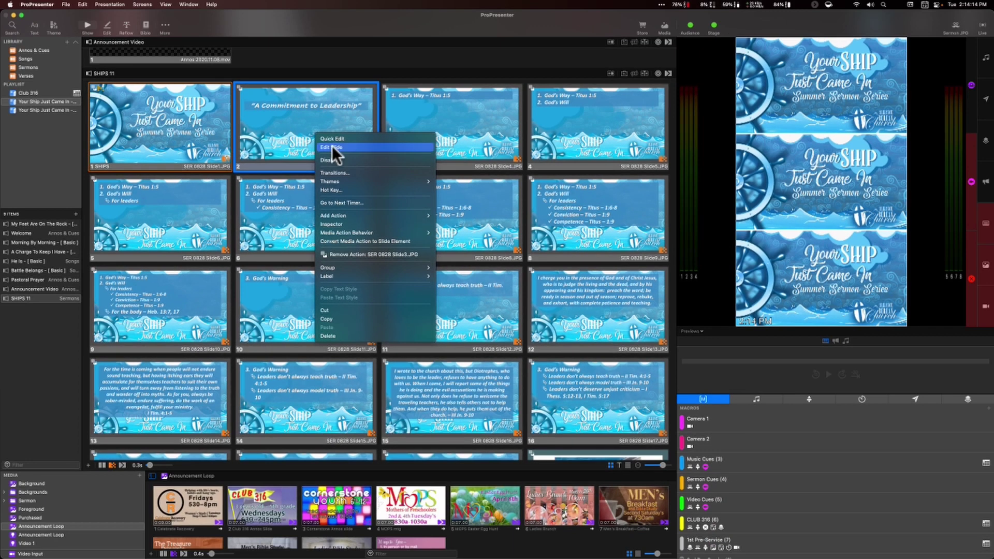
left_click(333, 147)
mouse_move(472, 280)
left_mouse_down()
mouse_move(471, 345)
mouse_move(473, 303)
mouse_move(471, 323)
mouse_move(484, 328)
mouse_move(461, 306)
mouse_move(511, 306)
mouse_move(480, 319)
mouse_move(480, 284)
left_mouse_up()
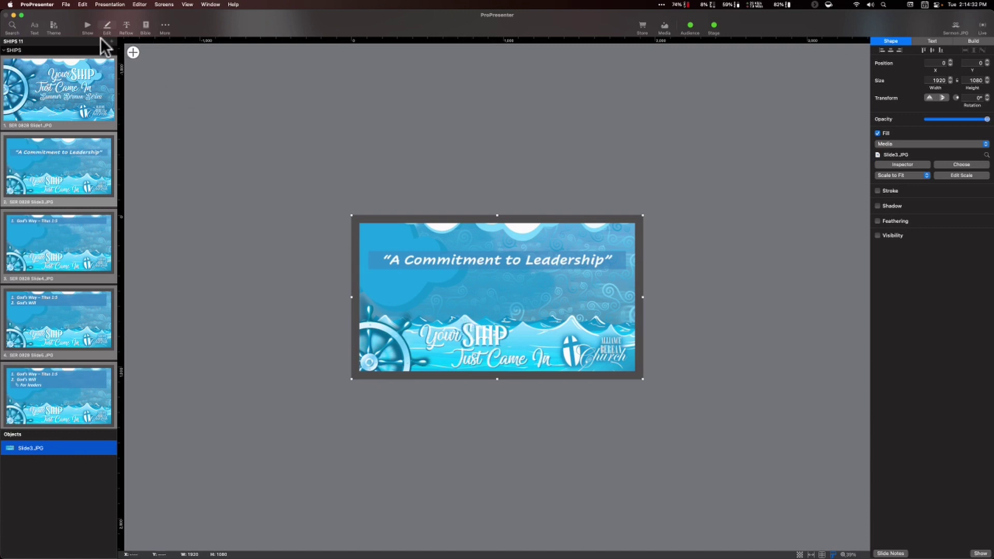
left_click(87, 25)
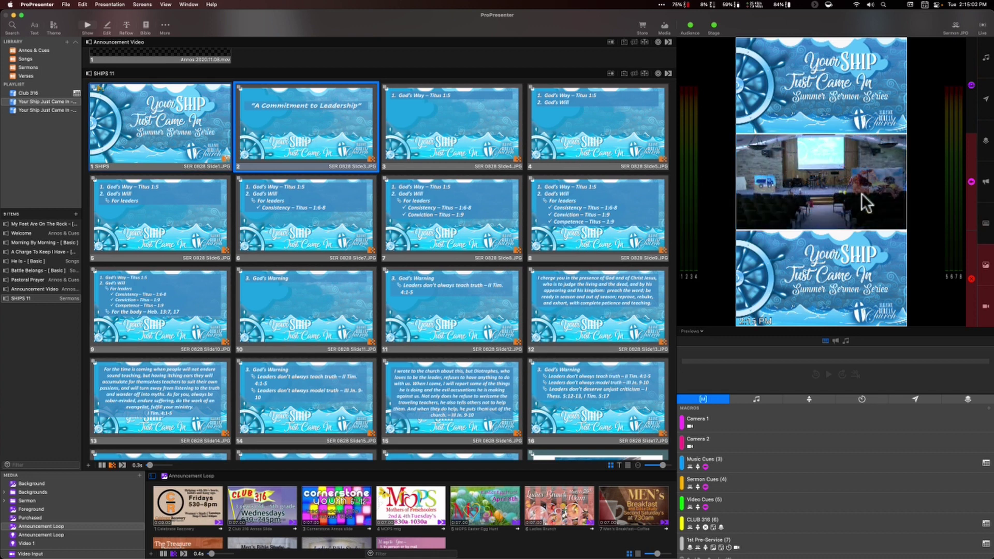
left_click(411, 102)
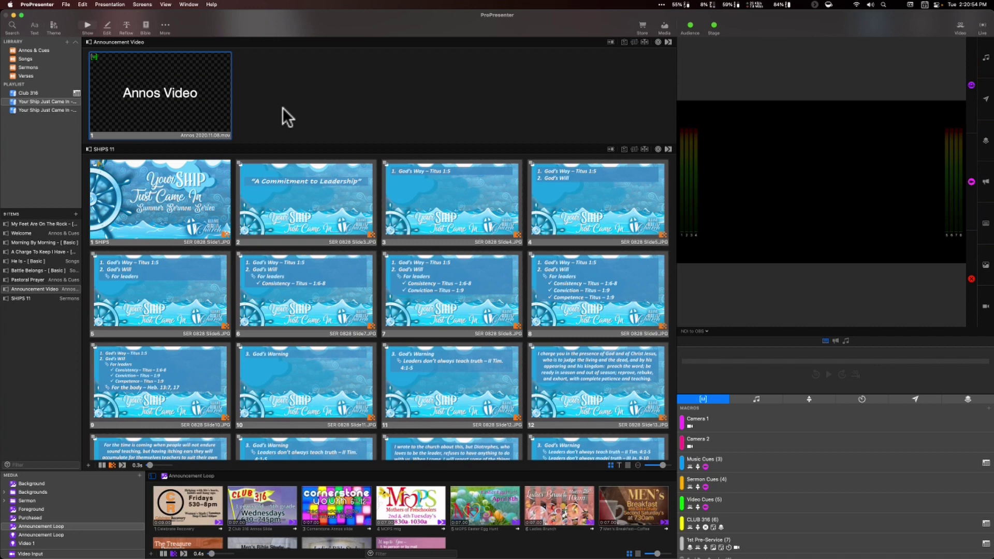
- Switch to OBS, view the source types available to add, and return to ProPresenter
key("super+Tab")
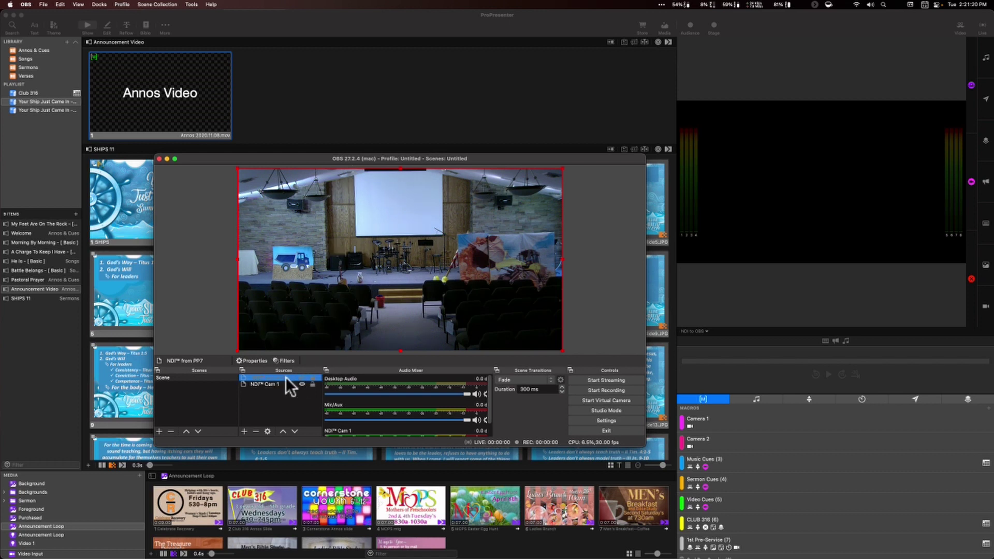
left_click(242, 431)
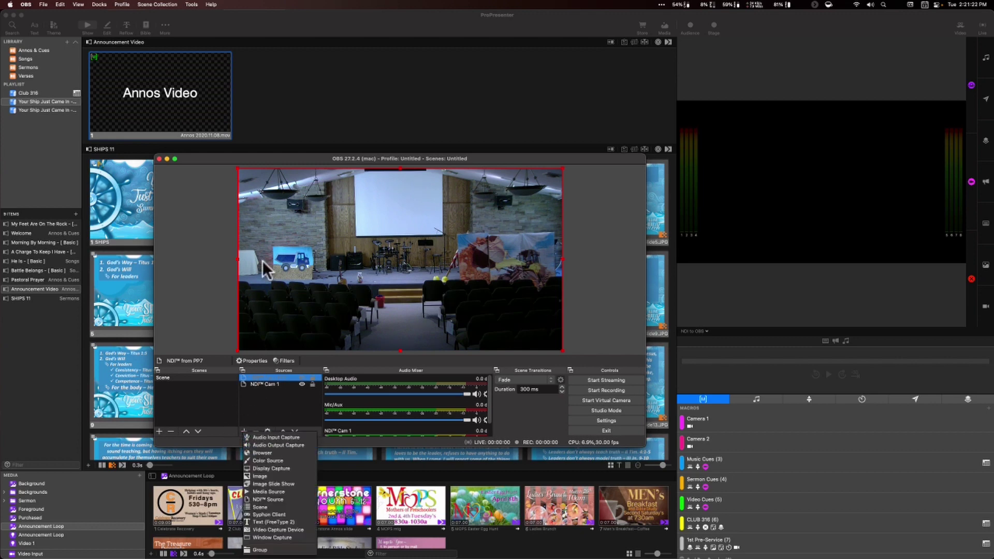
left_click(299, 46)
- Review the Hardware and Alpha Key settings of the NDI to OBS screen in the screen configuration
left_click(37, 5)
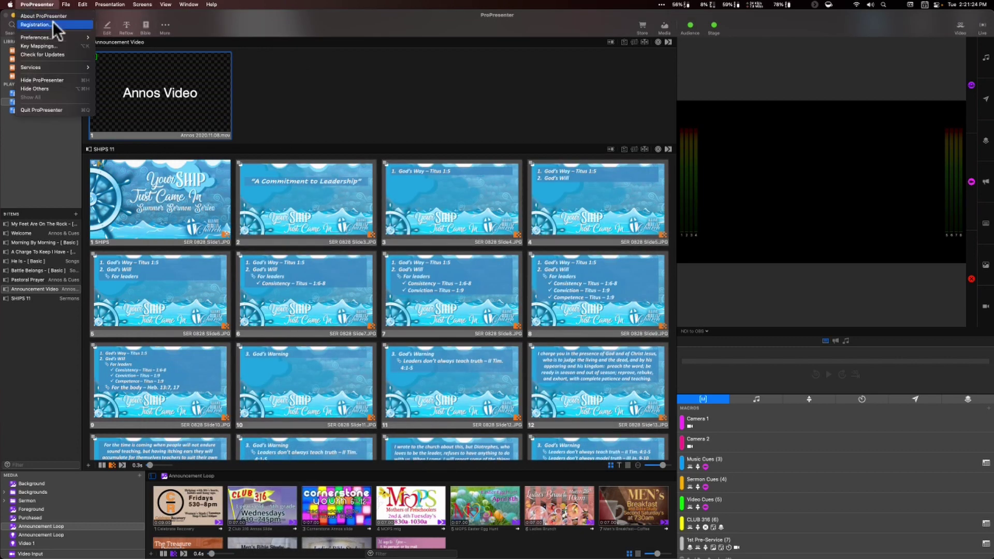
mouse_move(58, 38)
mouse_move(142, 6)
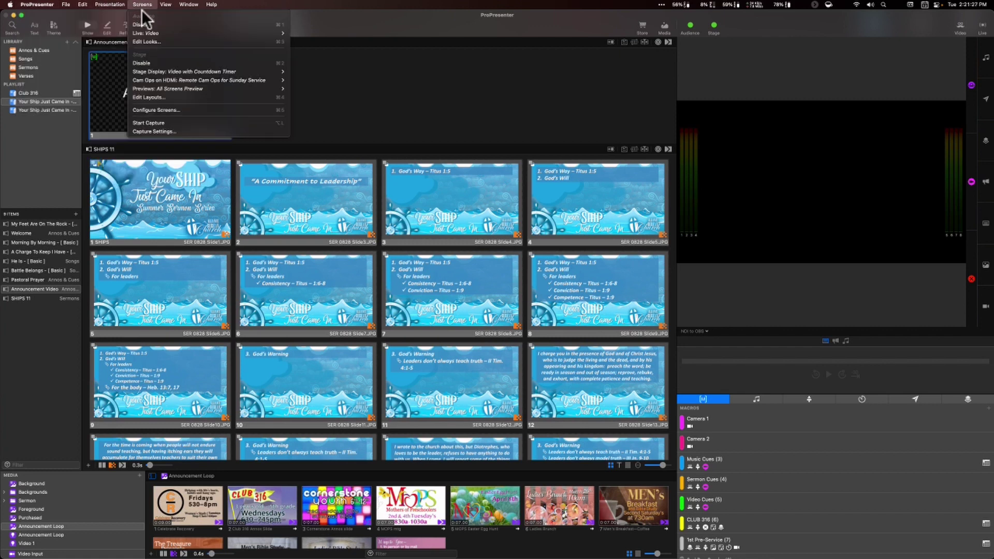
left_click(153, 109)
left_click(320, 296)
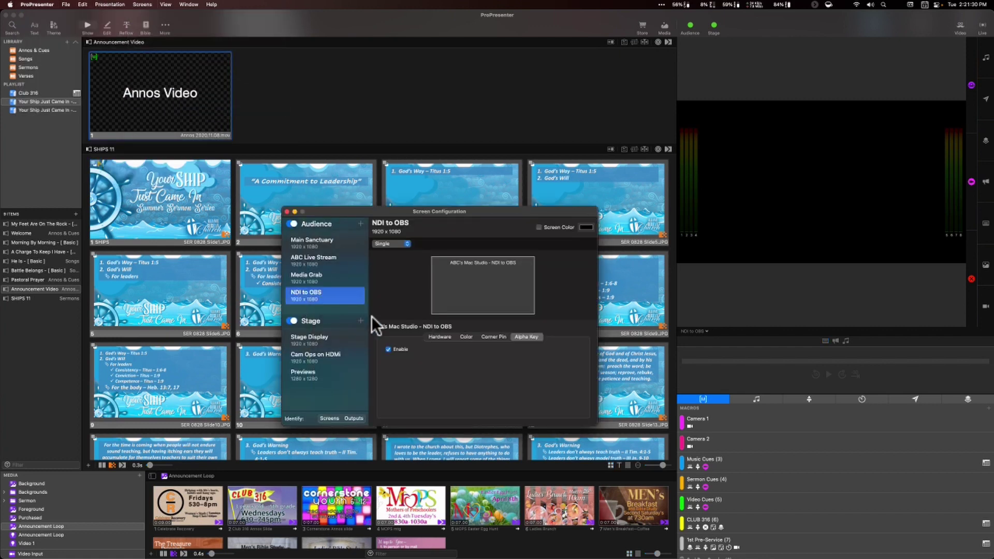
left_click(440, 337)
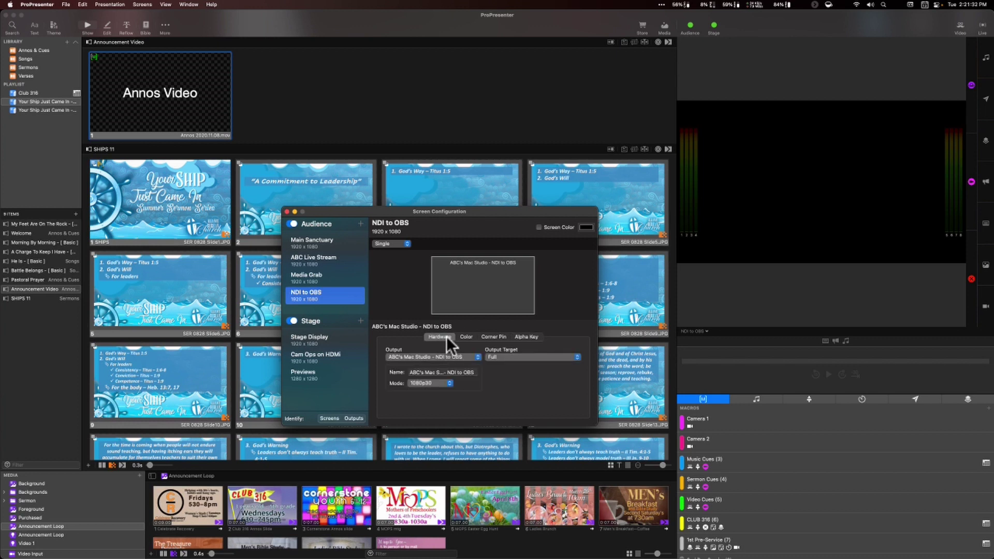
left_click(529, 337)
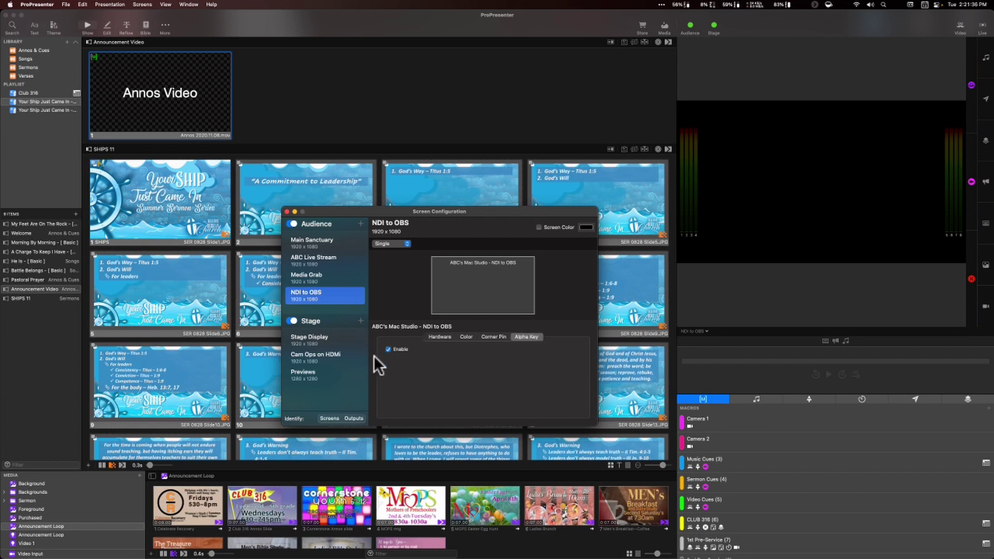
left_click(467, 378)
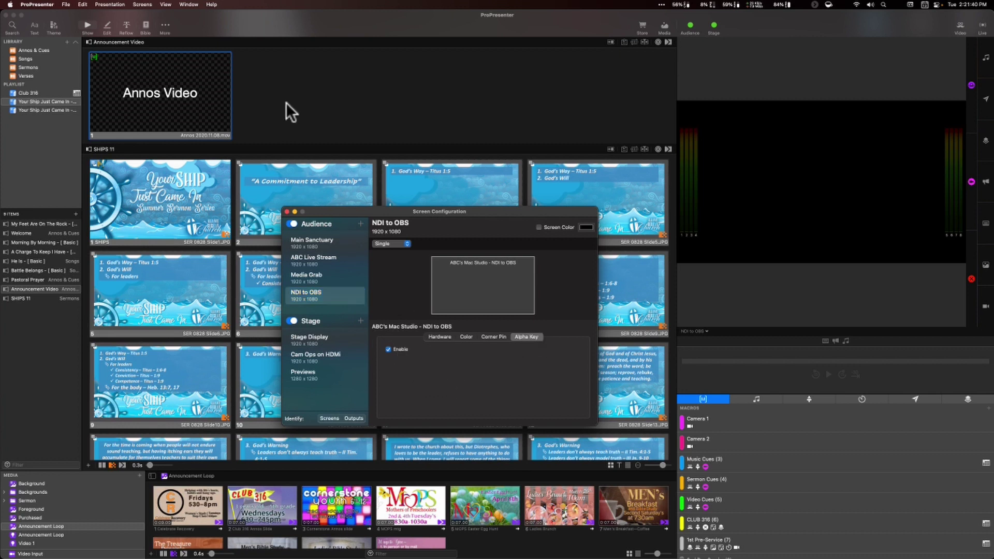
- Show the intro and first Verse 1 slide of My Feet Are On The Rock and check the lyrics overlay in OBS
key("super+Tab")
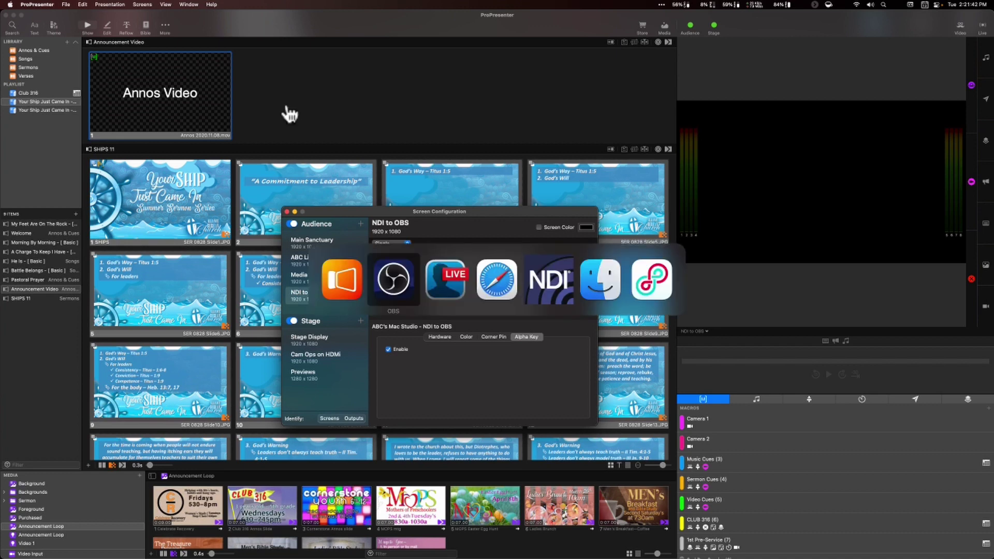
left_click(399, 285)
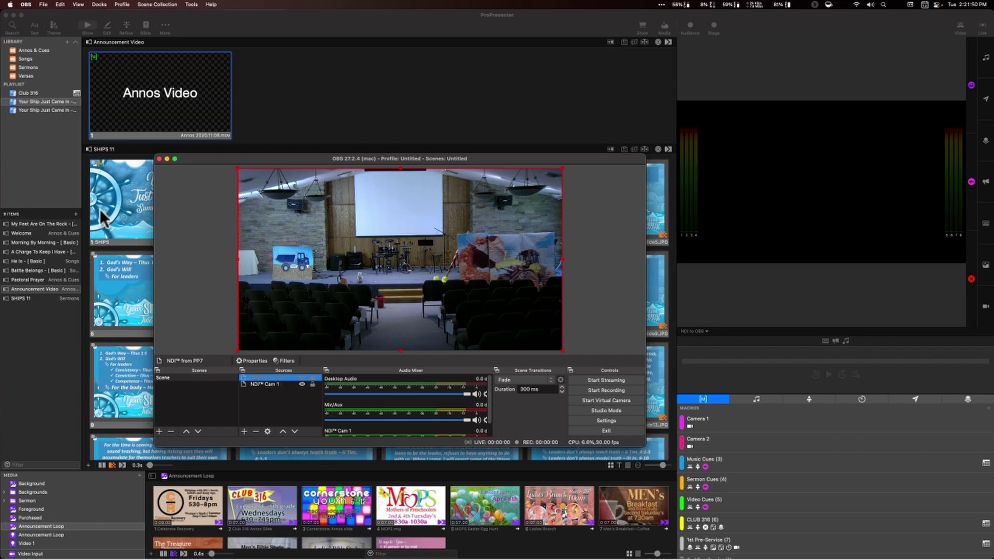
scroll(240, 83, "up", 5)
scroll(240, 81, "up", 15)
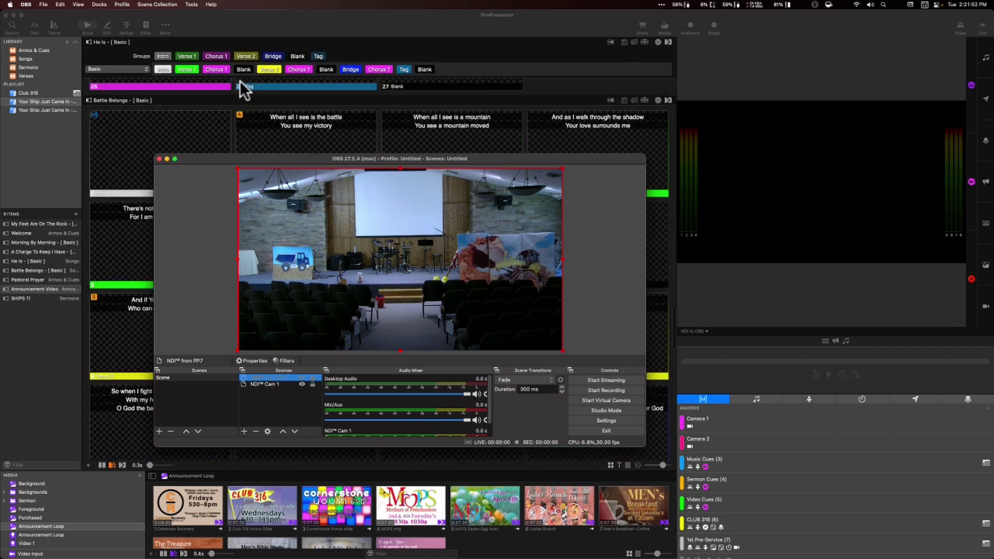
left_click(159, 112)
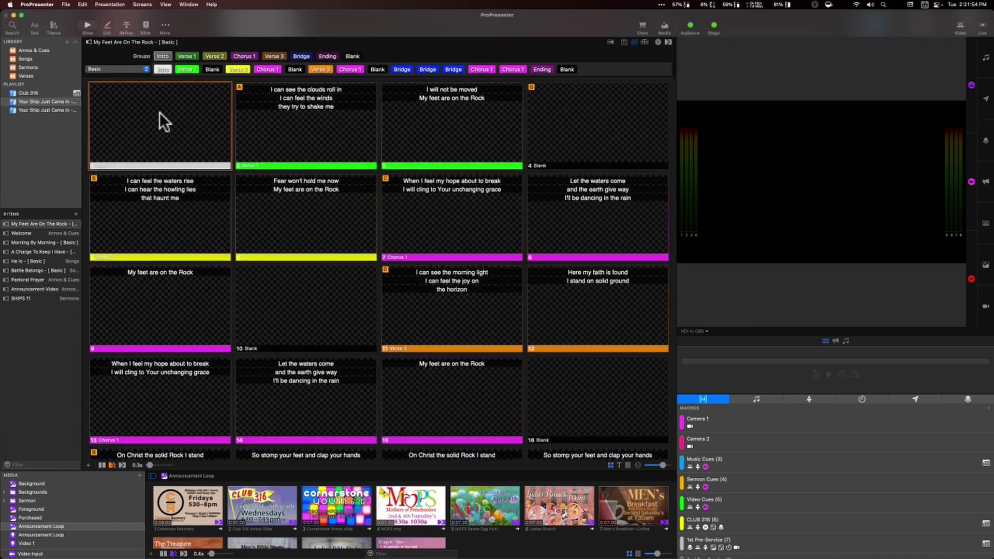
left_click(299, 119)
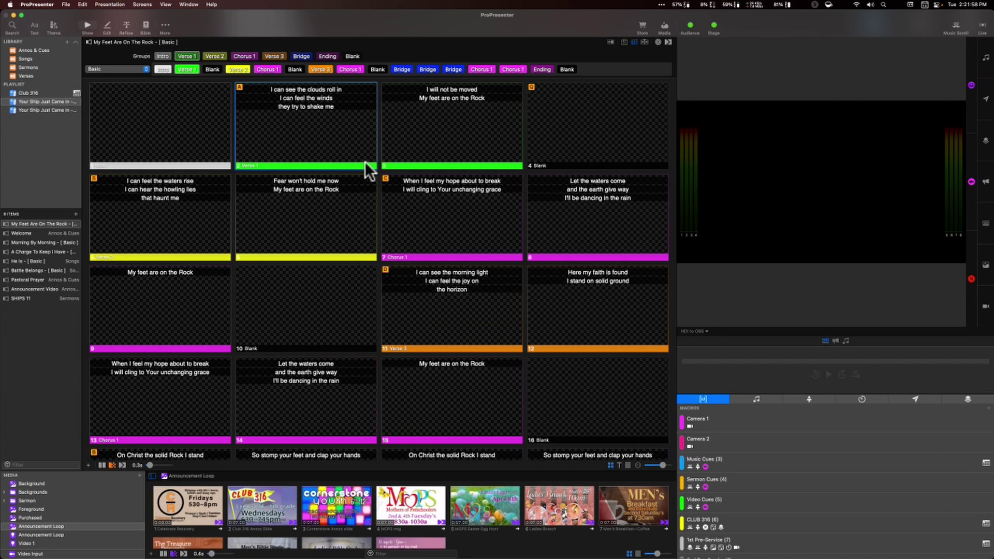
left_click(335, 137)
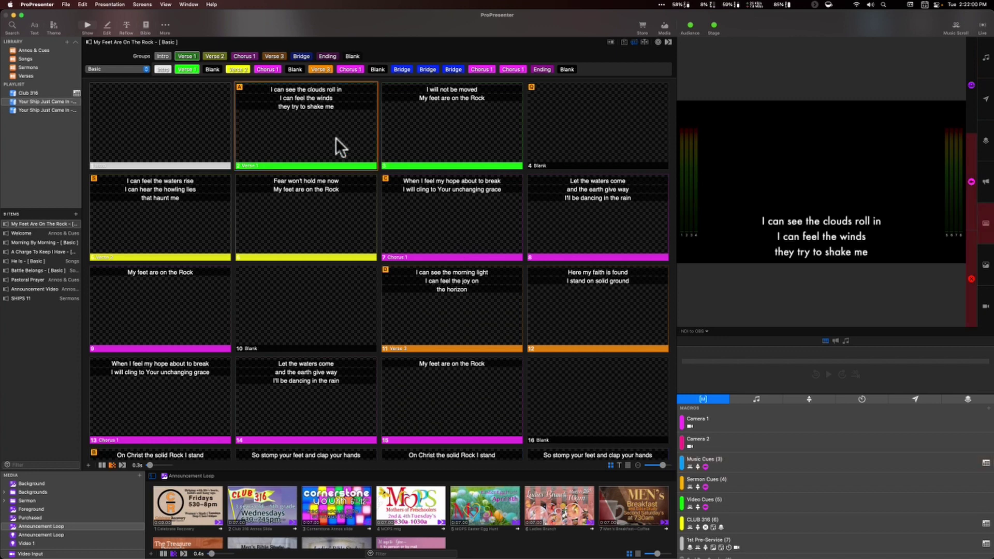
key("super+Tab")
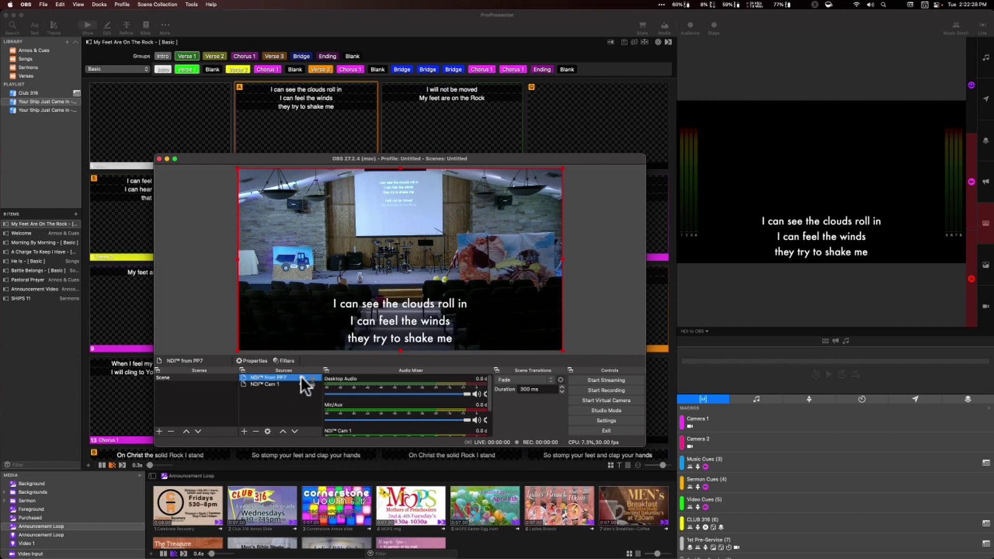
- Back in ProPresenter, open the Looks editor to examine the live Music Scroll look's NDI to OBS settings
left_click(268, 137)
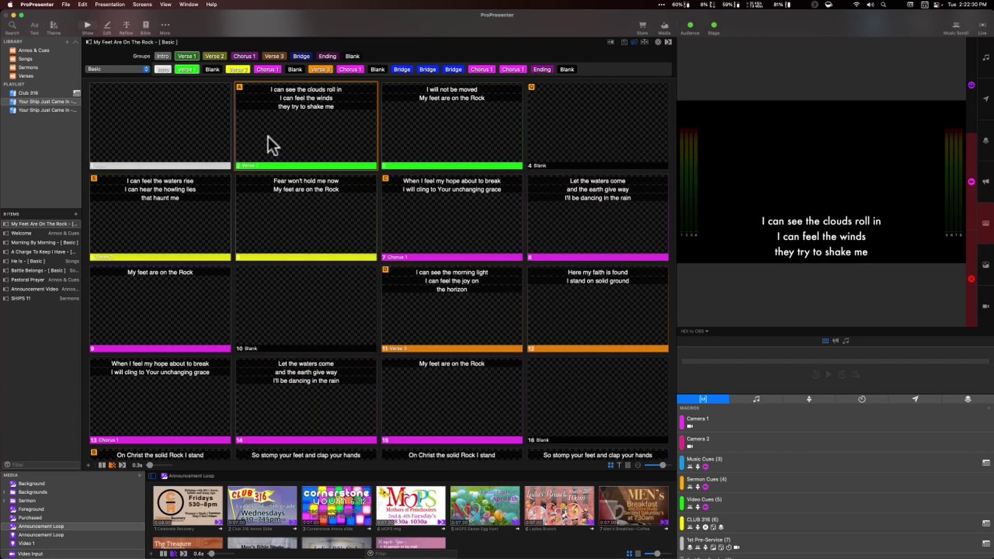
left_click(167, 5)
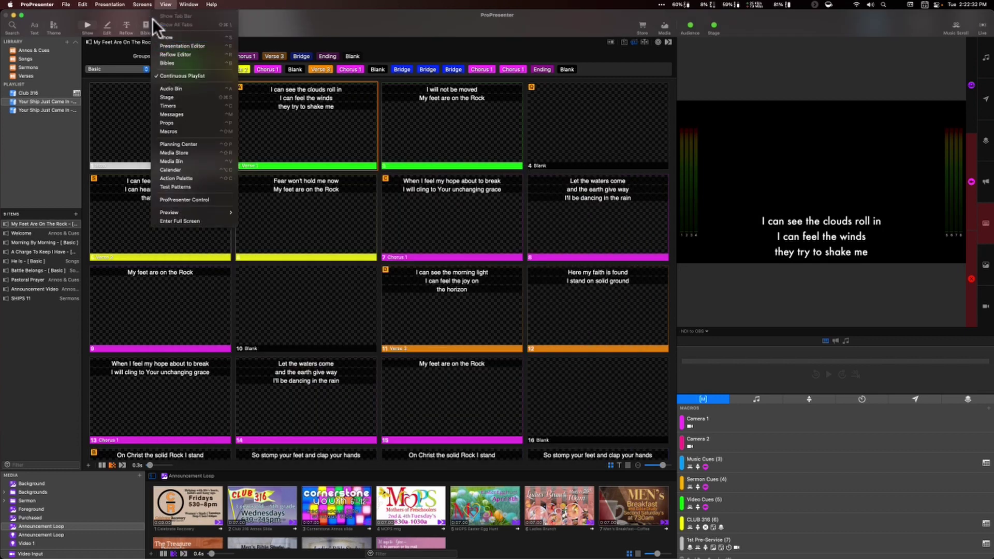
mouse_move(145, 5)
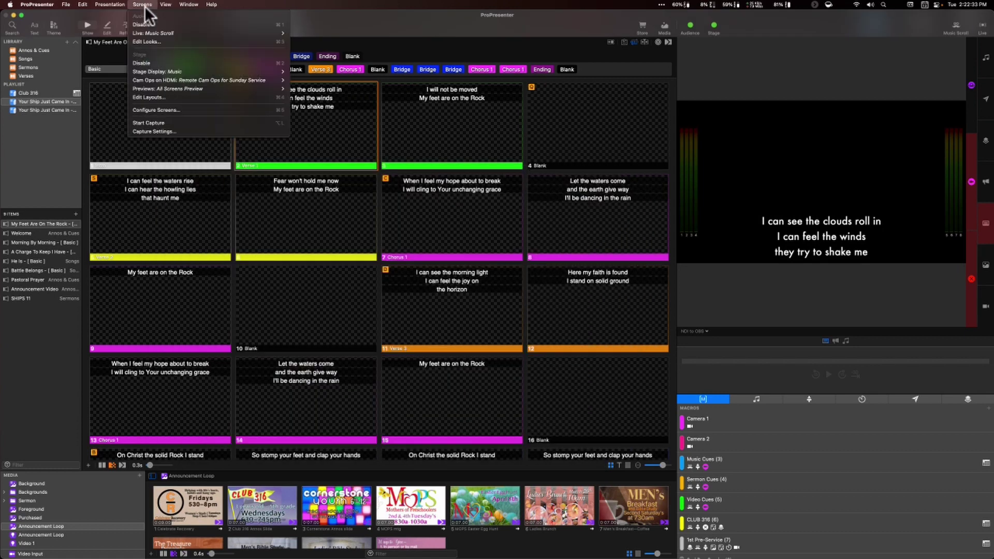
left_click(148, 41)
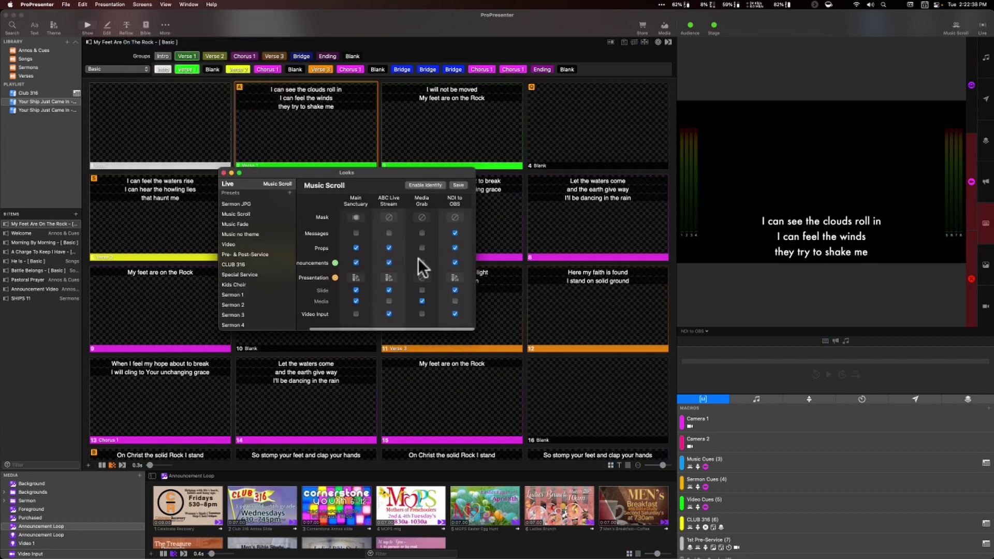